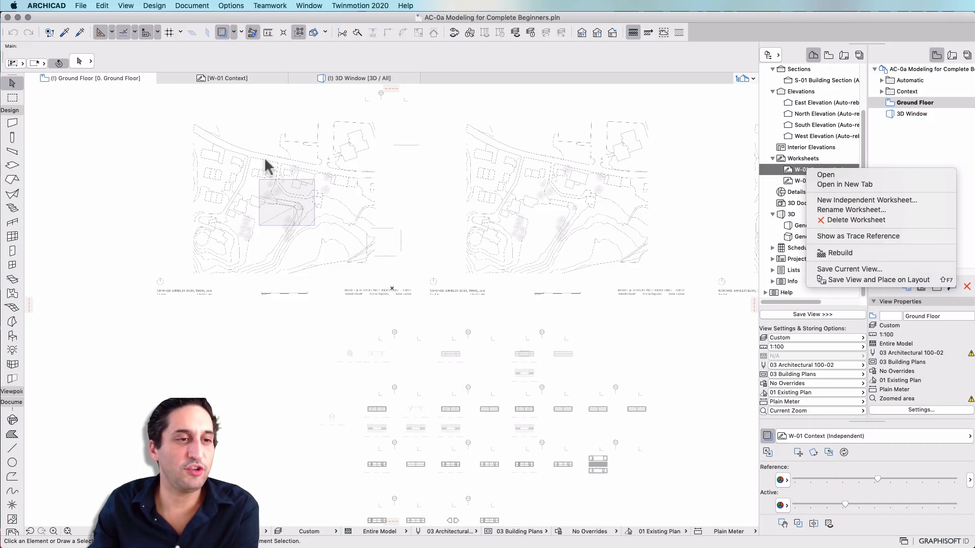
Examine the trace reference's visible-element filter, toggling All Types off and back on
{"action": "left_click", "coordinate": [762, 171]}
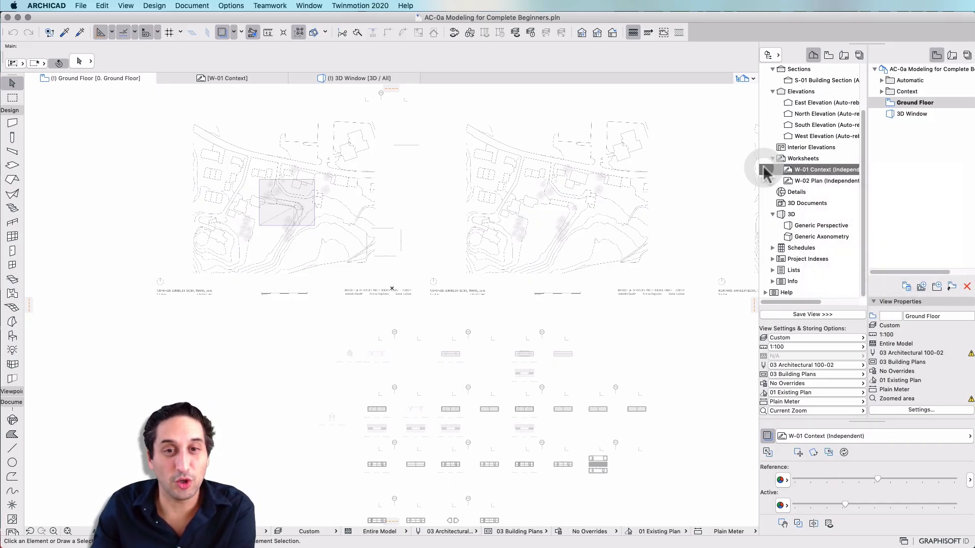
{"action": "left_click_drag", "start_coordinate": [972, 487], "coordinate": [862, 496]}
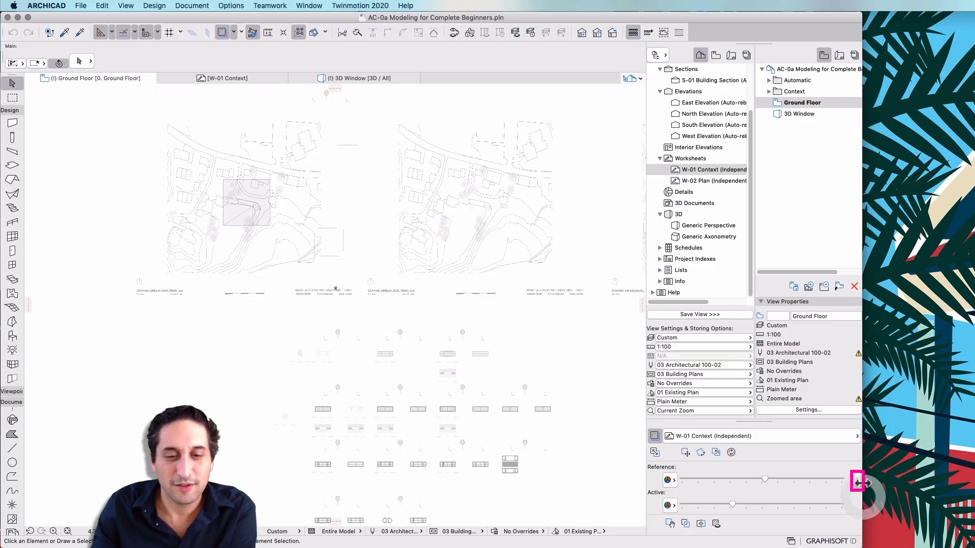
{"action": "left_click", "coordinate": [857, 480]}
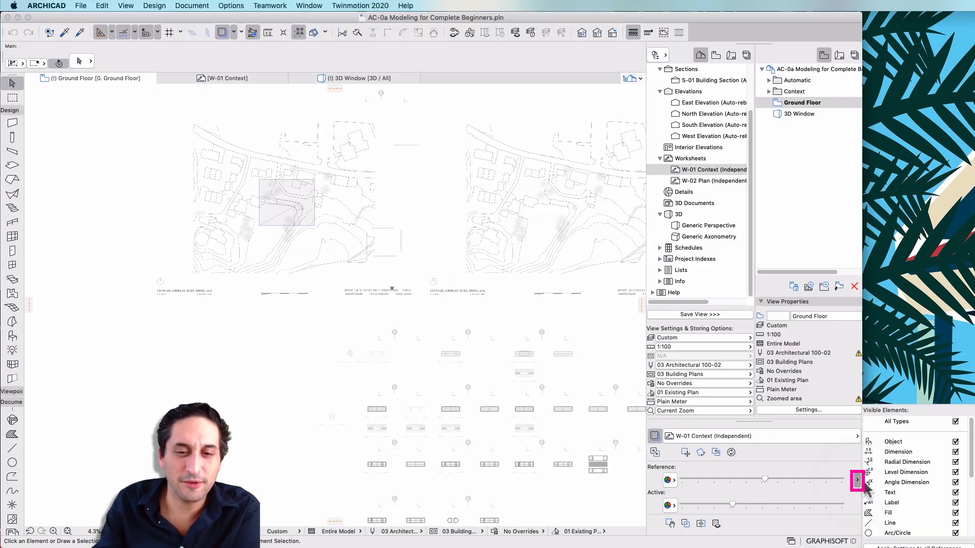
{"action": "left_click", "coordinate": [954, 423]}
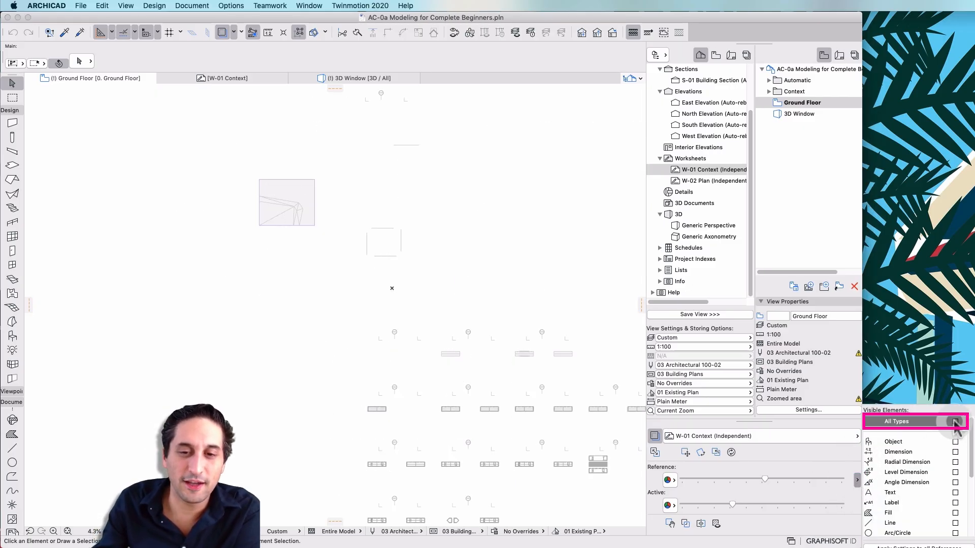
{"action": "left_click", "coordinate": [954, 423]}
{"action": "left_click", "coordinate": [857, 481]}
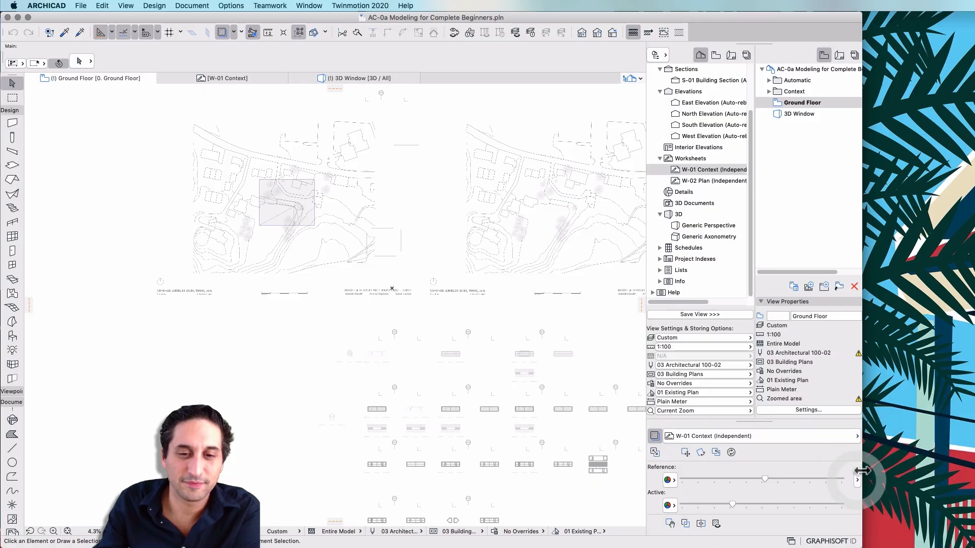
{"action": "left_click_drag", "start_coordinate": [863, 480], "coordinate": [954, 481]}
{"action": "left_click_drag", "start_coordinate": [954, 481], "coordinate": [974, 480]}
{"action": "key", "text": "Escape"}
Examine the site plan and the existing site block in the floor plan
{"action": "scroll", "coordinate": [233, 152], "scroll_direction": "up", "scroll_amount": 3}
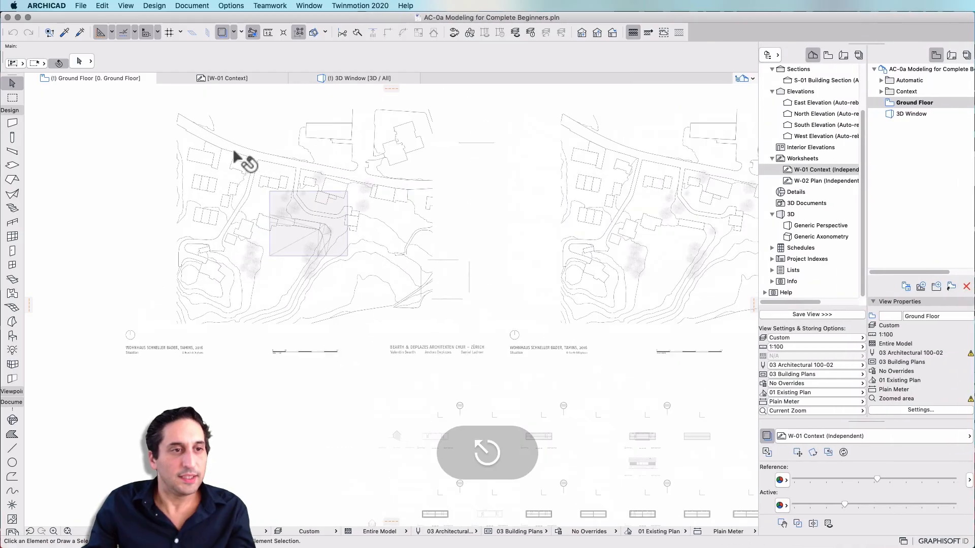
{"action": "scroll", "coordinate": [233, 155], "scroll_direction": "up", "scroll_amount": 4}
{"action": "scroll", "coordinate": [183, 290], "scroll_direction": "down", "scroll_amount": 5}
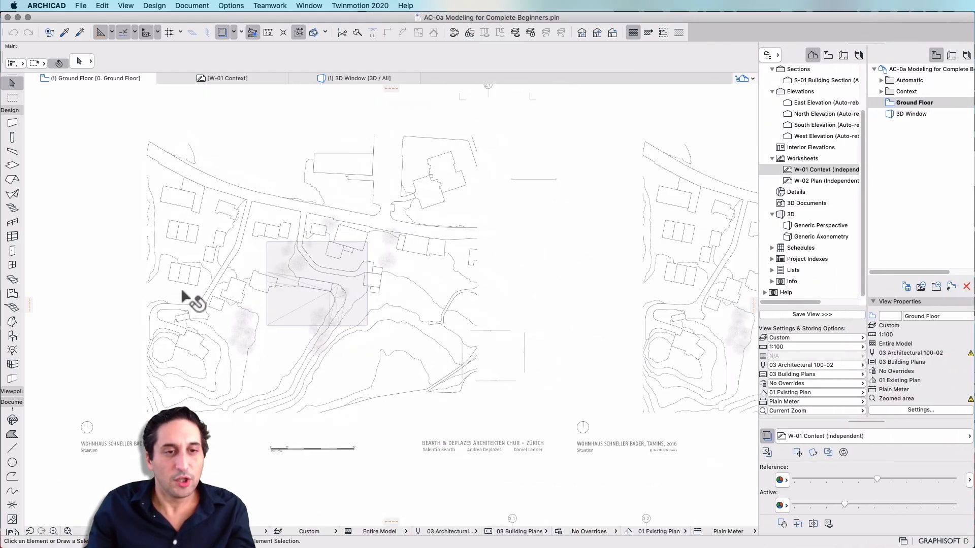
{"action": "scroll", "coordinate": [363, 146], "scroll_direction": "up", "scroll_amount": 1}
{"action": "scroll", "coordinate": [381, 146], "scroll_direction": "up", "scroll_amount": 5}
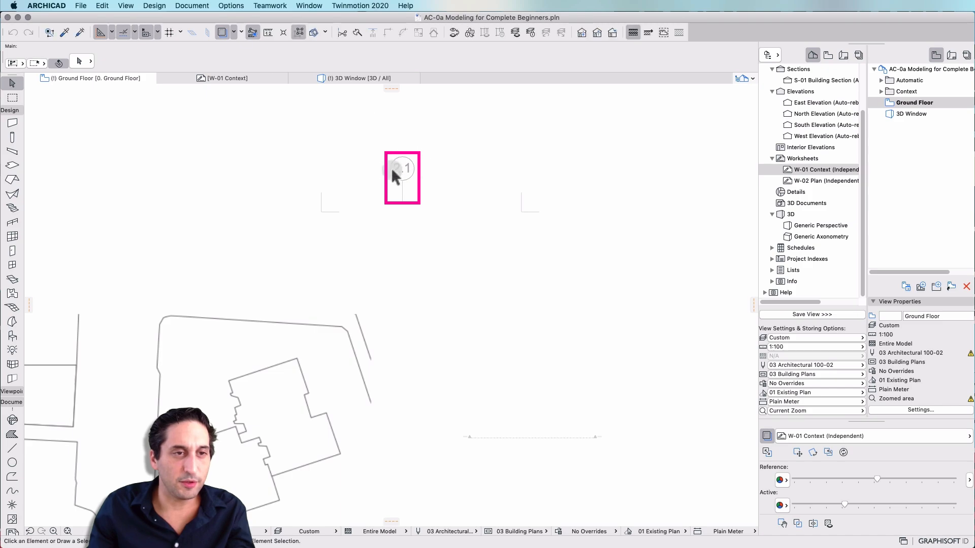
{"action": "left_click", "coordinate": [403, 178]}
{"action": "scroll", "coordinate": [412, 141], "scroll_direction": "down", "scroll_amount": 4}
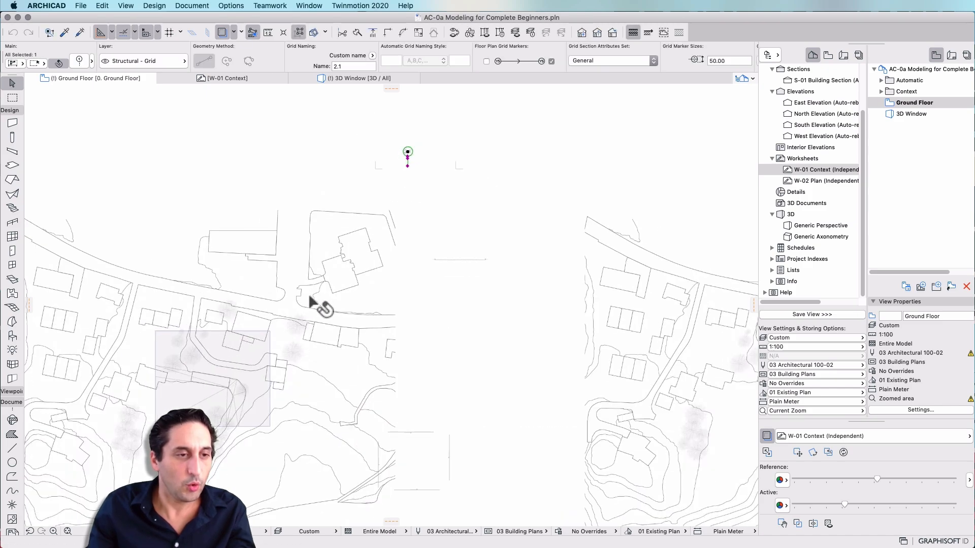
{"action": "key", "text": "Escape"}
{"action": "scroll", "coordinate": [481, 187], "scroll_direction": "down", "scroll_amount": 3}
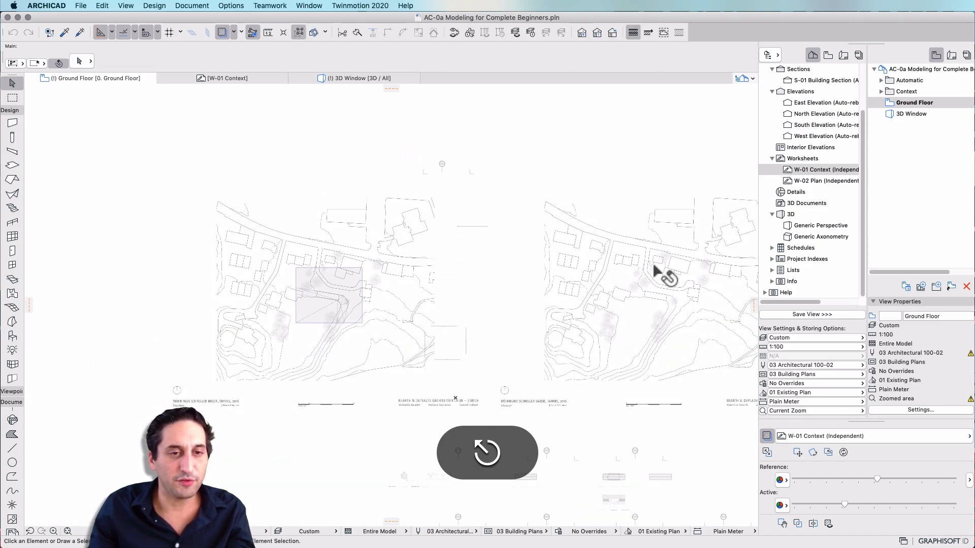
{"action": "scroll", "coordinate": [627, 254], "scroll_direction": "up", "scroll_amount": 3}
{"action": "scroll", "coordinate": [635, 261], "scroll_direction": "right", "scroll_amount": 2}
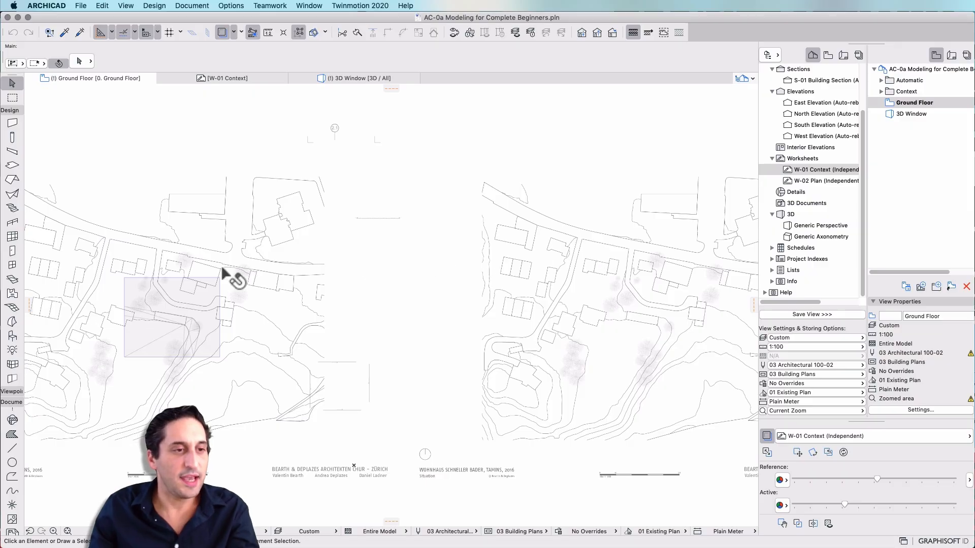
{"action": "left_click", "coordinate": [218, 318]}
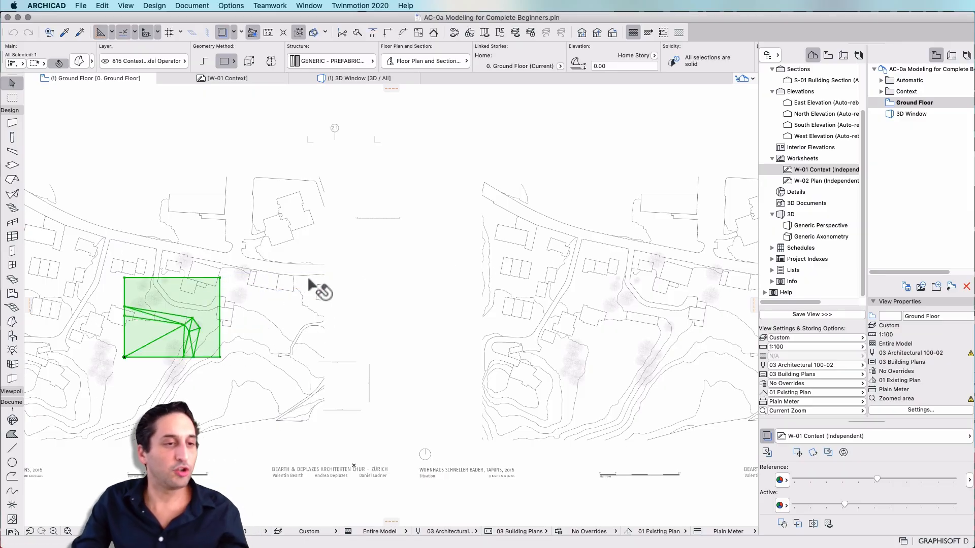
{"action": "key", "text": "super+z"}
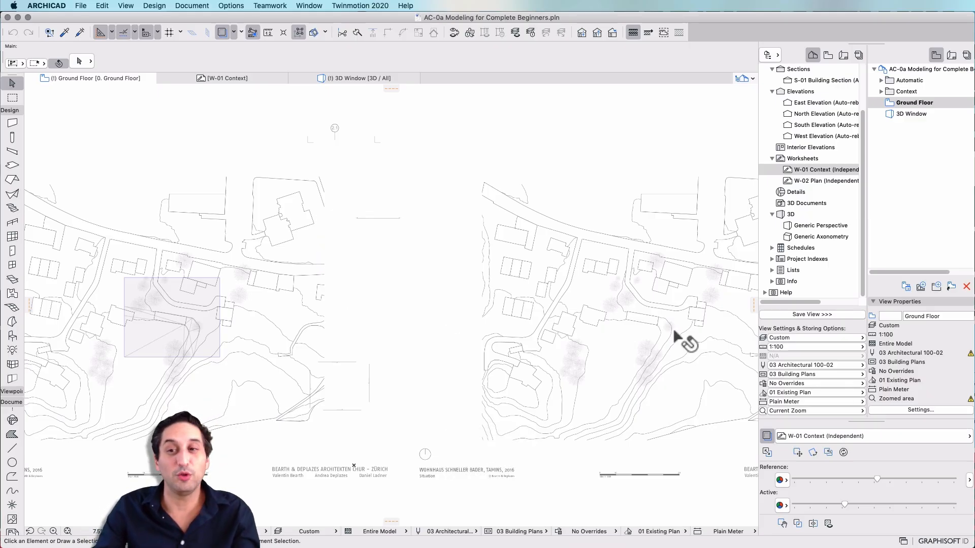
{"action": "mouse_move", "coordinate": [672, 337]}
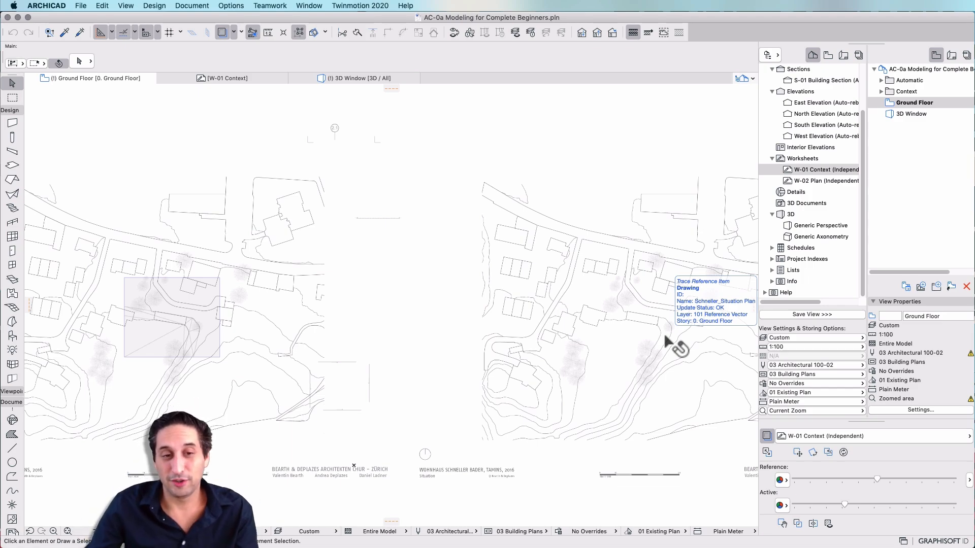
{"action": "key", "text": "Escape"}
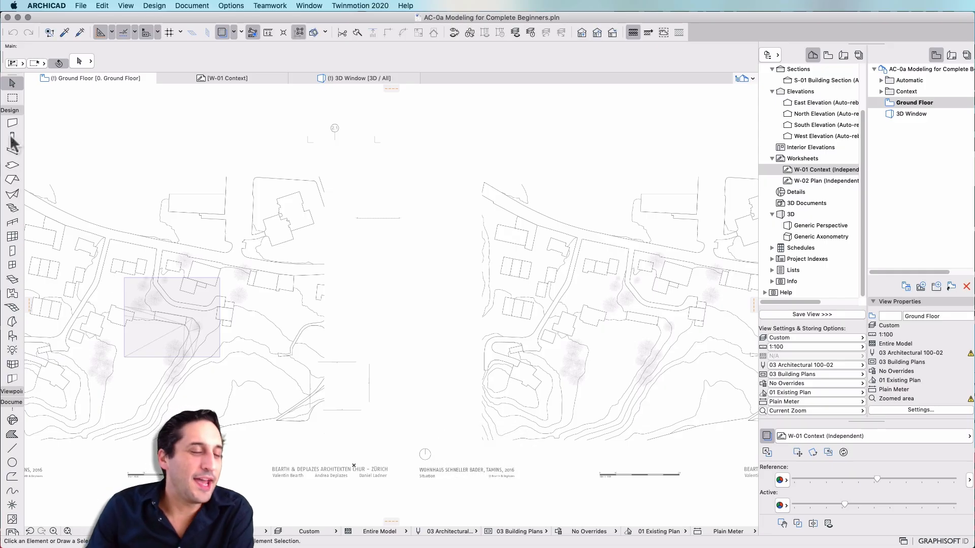
Activate the Morph tool with GENERIC - STRUCTURAL structure and the box geometry method
{"action": "left_click", "coordinate": [12, 322]}
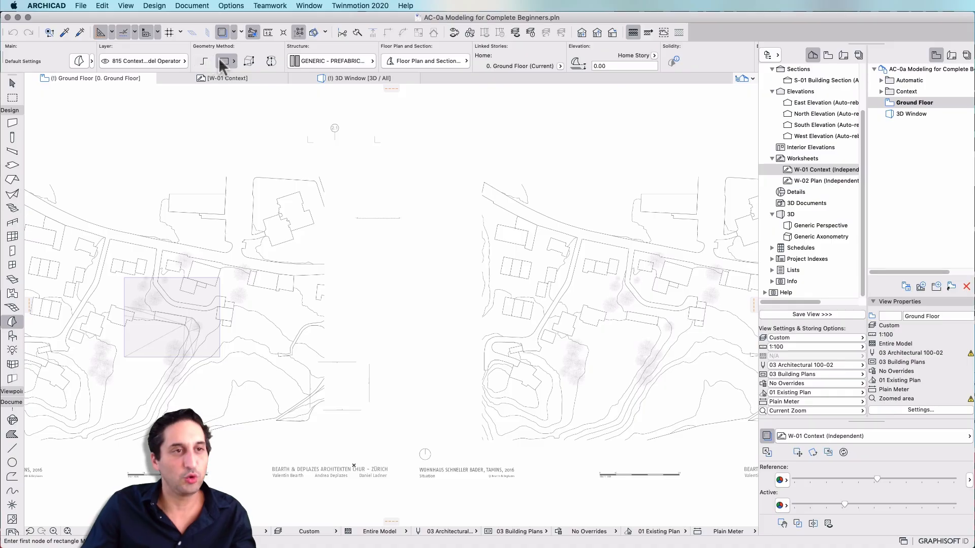
{"action": "left_click", "coordinate": [326, 59]}
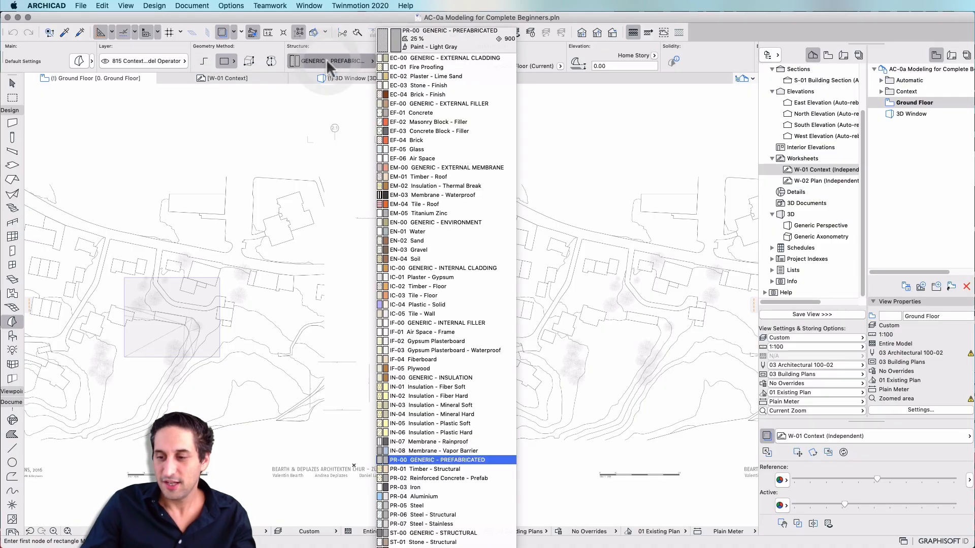
{"action": "left_click", "coordinate": [458, 533]}
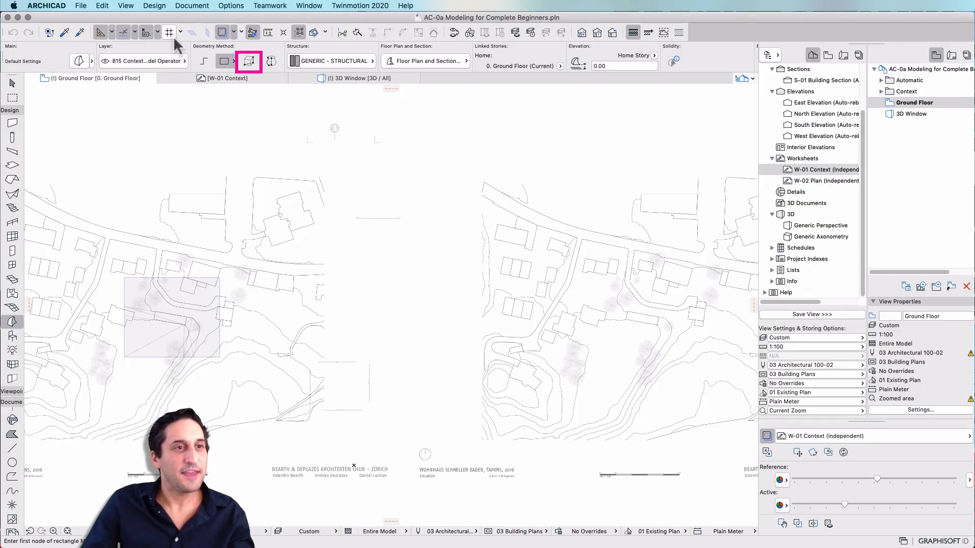
{"action": "left_click", "coordinate": [249, 59]}
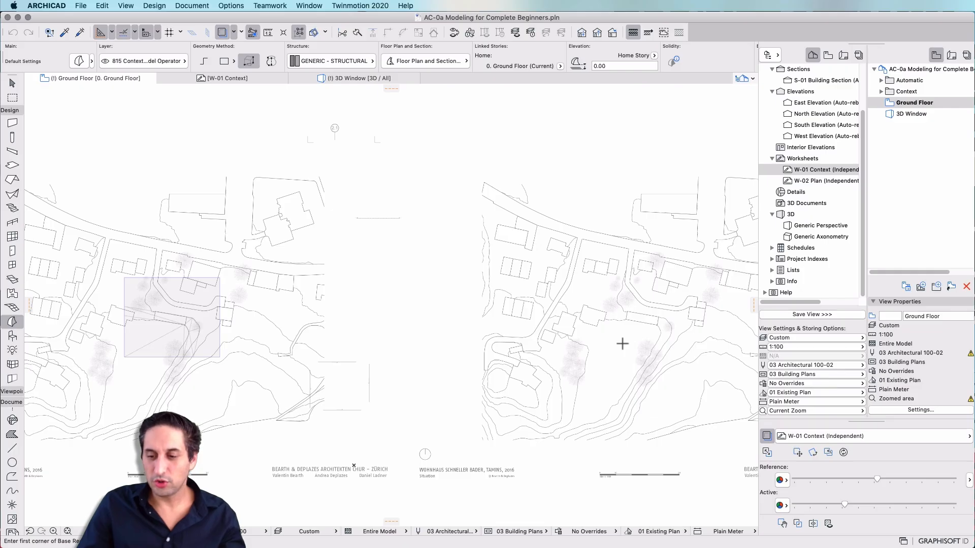
Draw a box morph 60 by 50 with an extrusion length of 2 on the right-hand site plan
{"action": "left_click", "coordinate": [601, 291]}
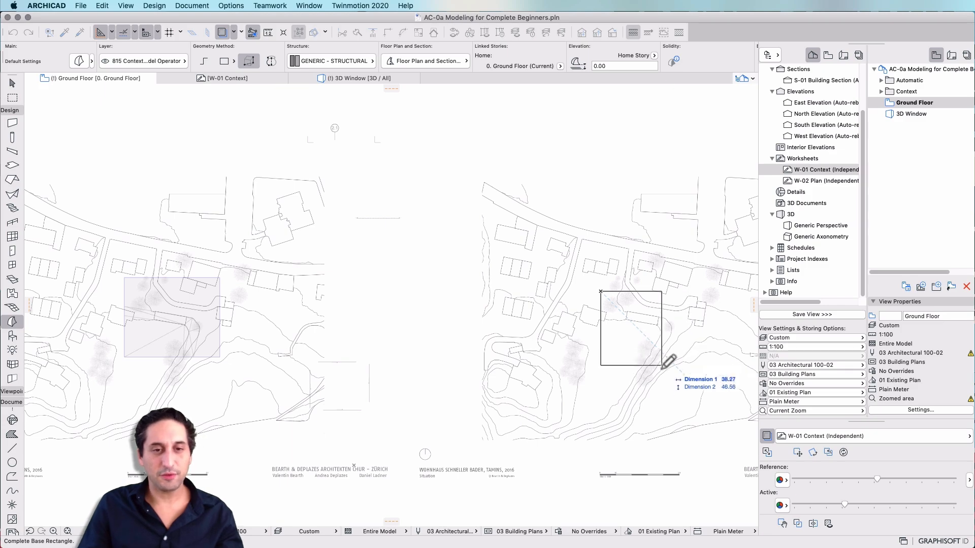
{"action": "type", "text": "60"}
{"action": "key", "text": "Tab"}
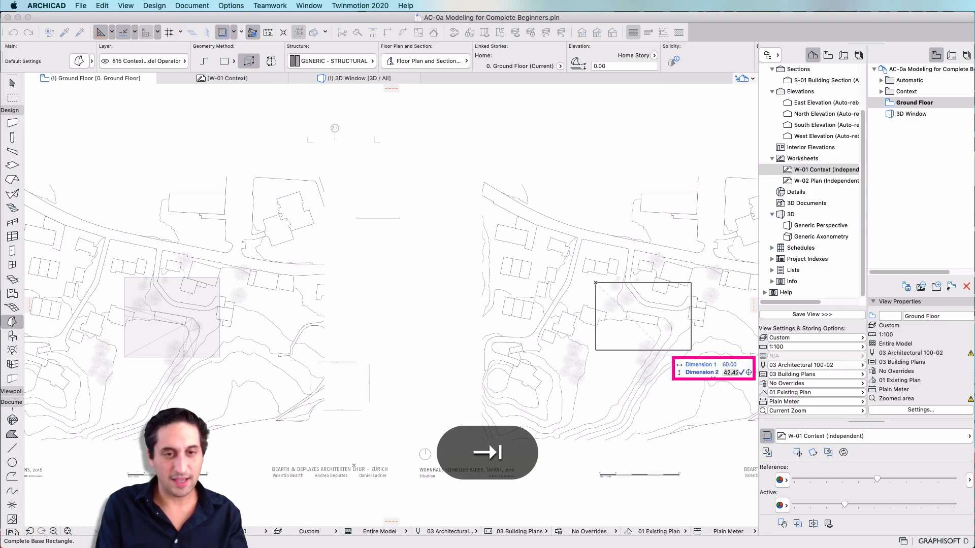
{"action": "type", "text": "50"}
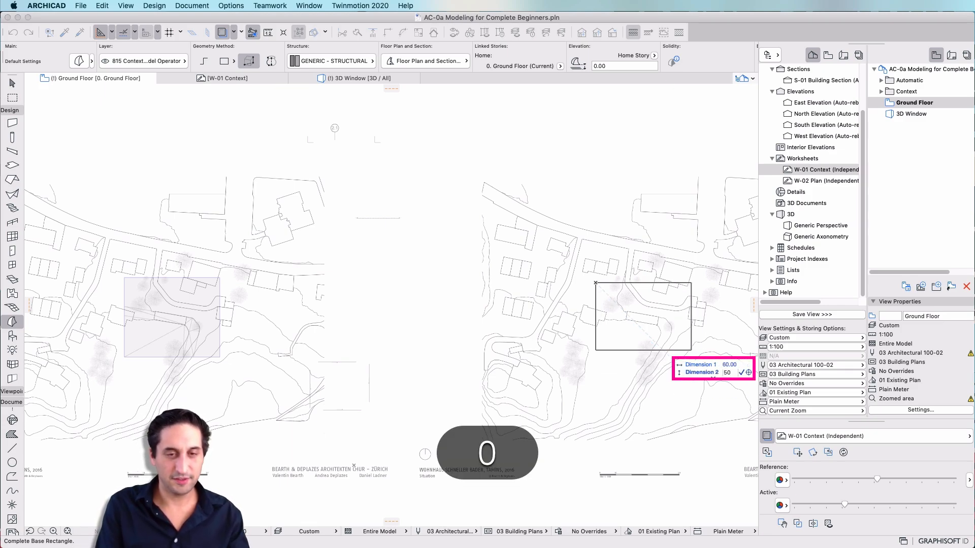
{"action": "key", "text": "Return"}
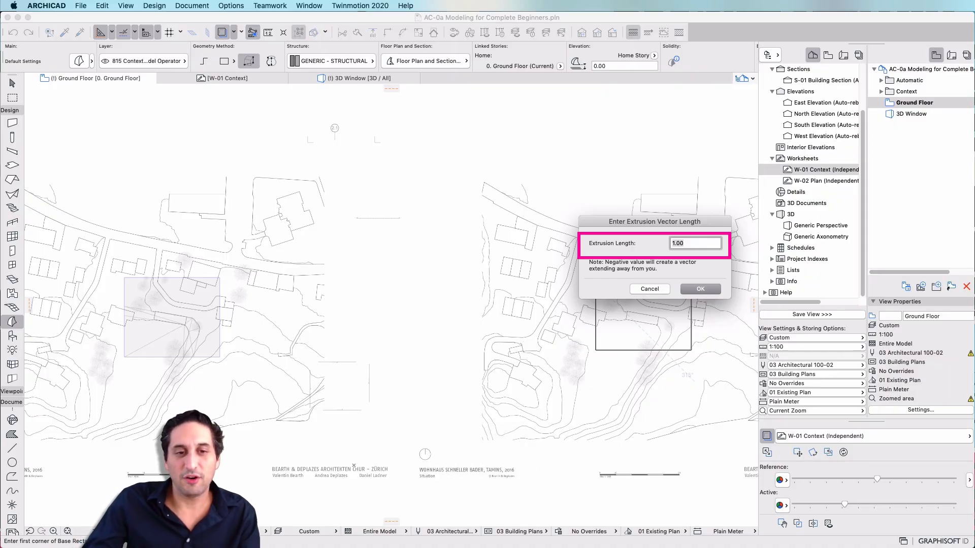
{"action": "type", "text": "2"}
{"action": "key", "text": "Return"}
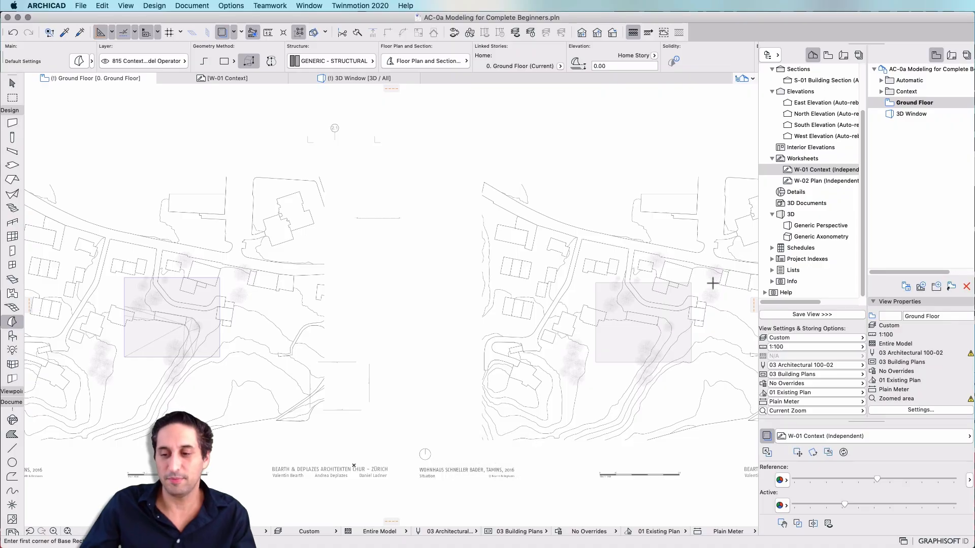
{"action": "key", "text": "Escape"}
Move the new morph block over the building site on the plan
{"action": "left_click", "coordinate": [626, 342]}
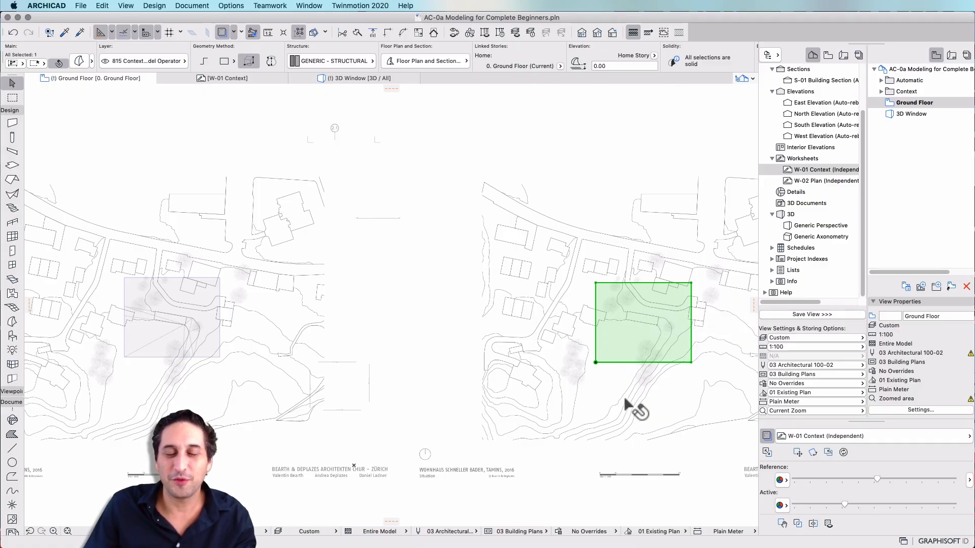
{"action": "scroll", "coordinate": [673, 303], "scroll_direction": "up", "scroll_amount": 5}
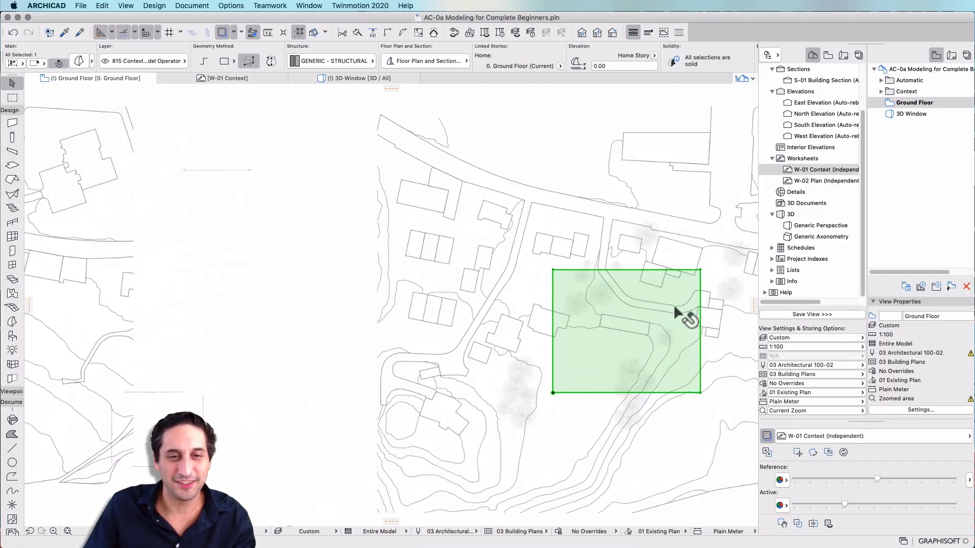
{"action": "scroll", "coordinate": [635, 317], "scroll_direction": "up", "scroll_amount": 1}
{"action": "scroll", "coordinate": [635, 304], "scroll_direction": "down", "scroll_amount": 3}
{"action": "middle_click_drag", "start_coordinate": [641, 304], "coordinate": [546, 286]}
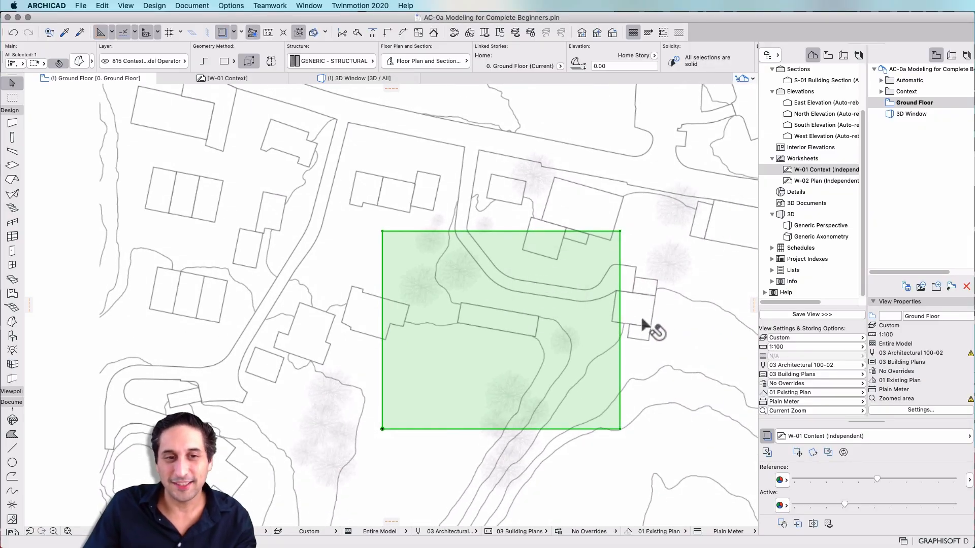
{"action": "key", "text": "cmd+d"}
{"action": "left_click", "coordinate": [578, 363]}
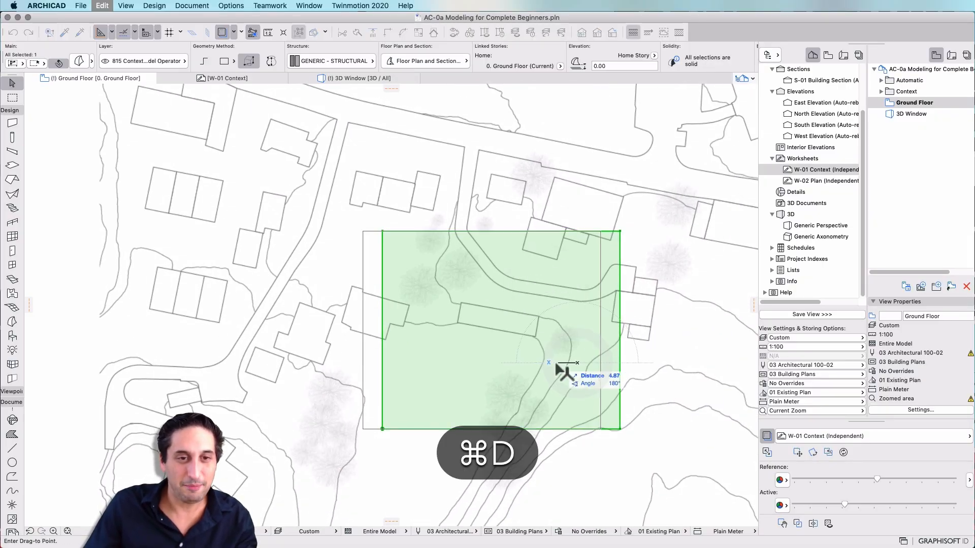
{"action": "left_click", "coordinate": [528, 396]}
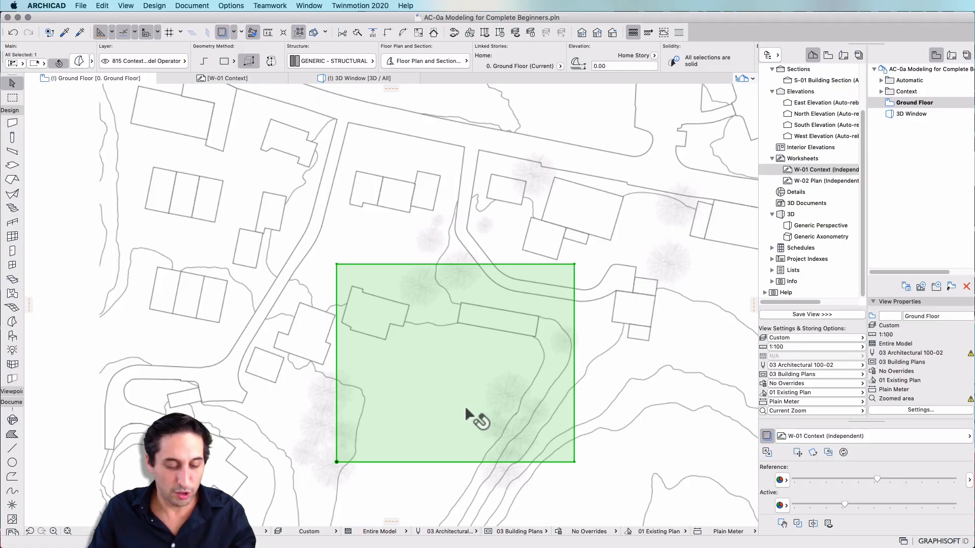
Nudge the morph block with several small moves to align it with the site
{"action": "key", "text": "super+d"}
{"action": "left_click", "coordinate": [457, 374]}
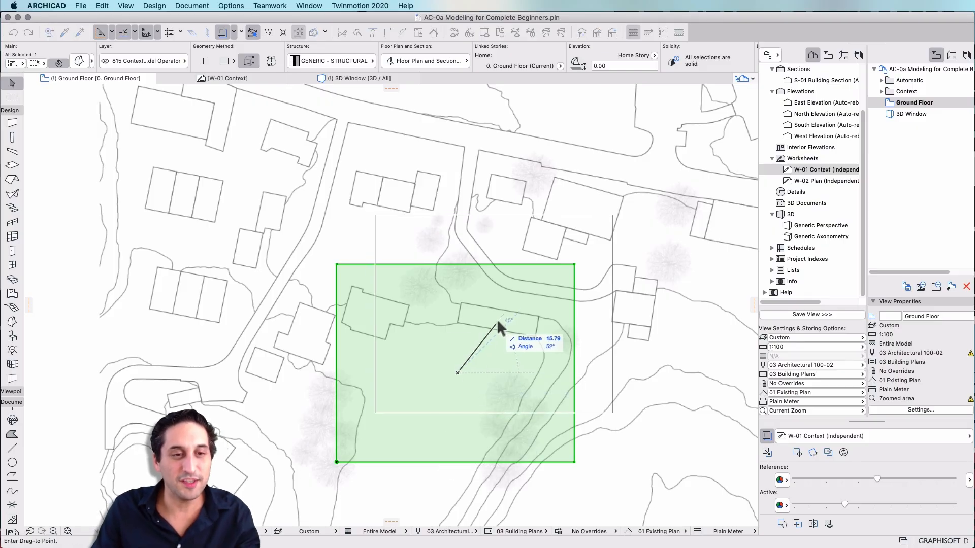
{"action": "left_click", "coordinate": [500, 320]}
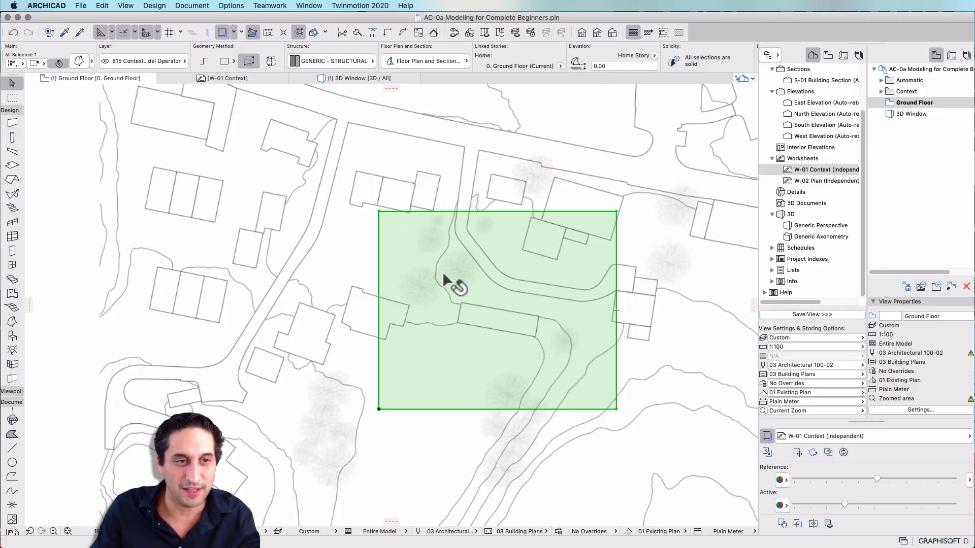
{"action": "key", "text": "super+d"}
{"action": "left_click", "coordinate": [407, 267]}
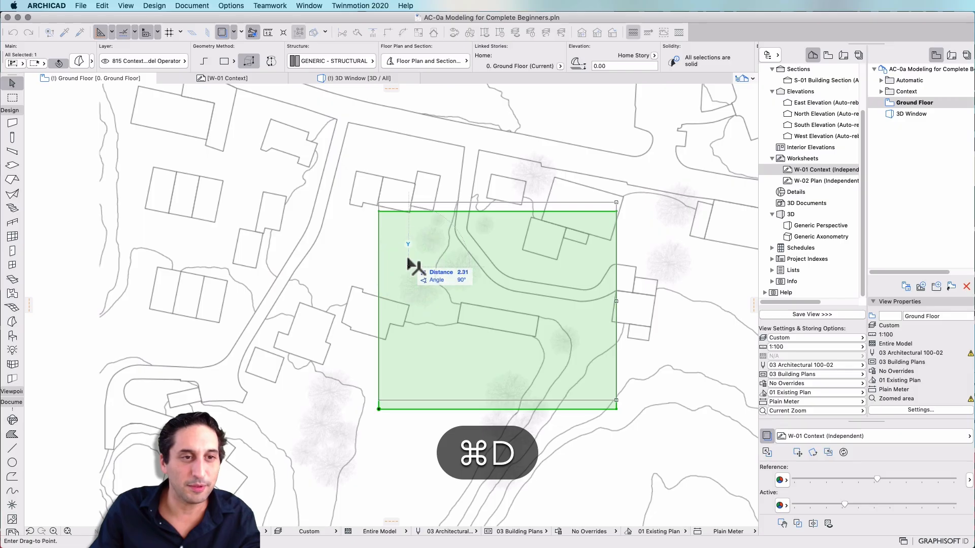
{"action": "left_click", "coordinate": [408, 260]}
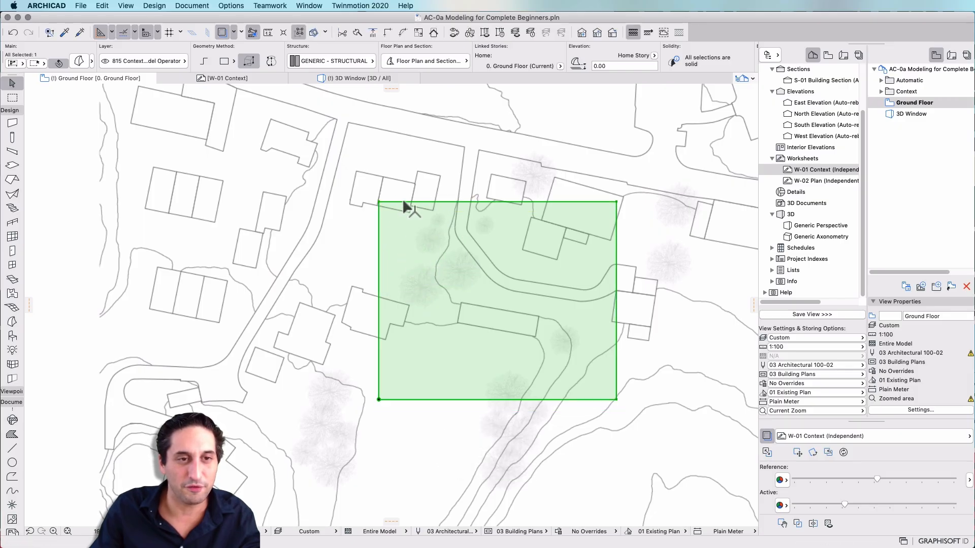
{"action": "key", "text": "super+d"}
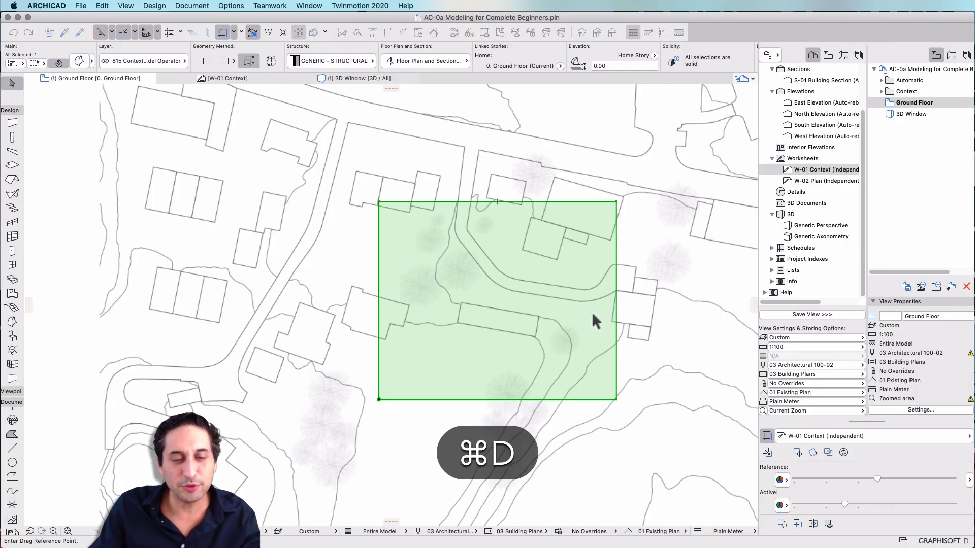
{"action": "left_click", "coordinate": [592, 315]}
{"action": "left_click", "coordinate": [599, 322]}
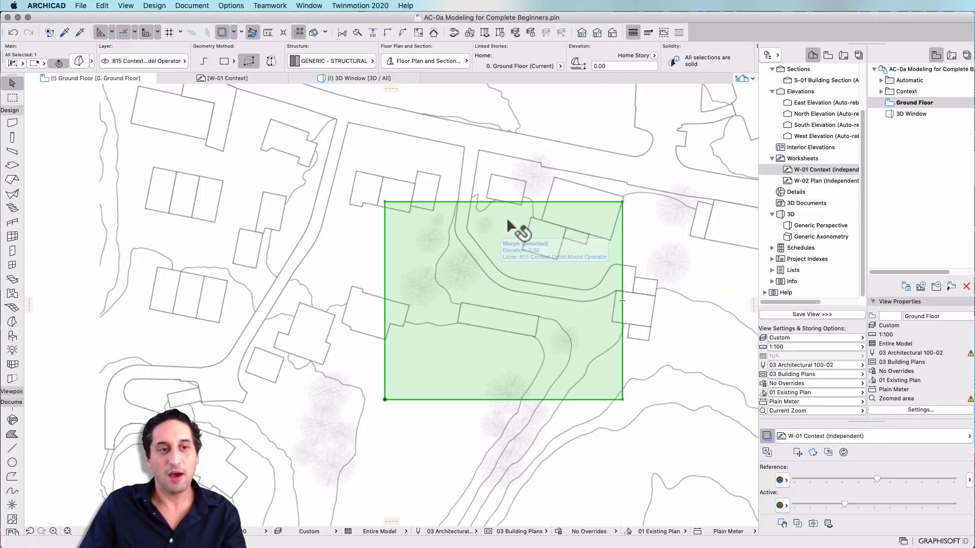
{"action": "key", "text": "super+shift+d"}
{"action": "scroll", "coordinate": [488, 266], "scroll_direction": "down", "scroll_amount": 6}
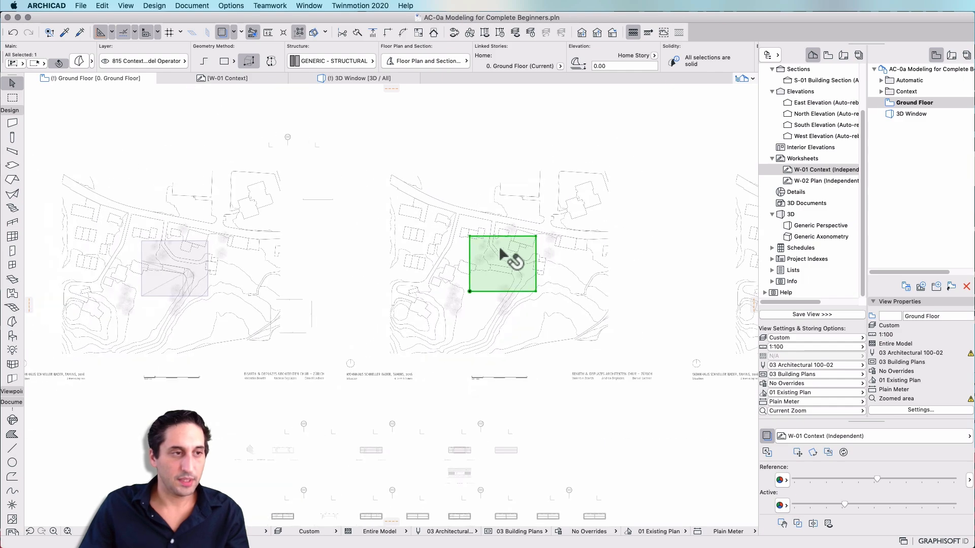
Nudge the morph block once more and undo that move
{"action": "middle_click_drag", "start_coordinate": [489, 253], "coordinate": [509, 255]}
{"action": "scroll", "coordinate": [509, 256], "scroll_direction": "up", "scroll_amount": 4}
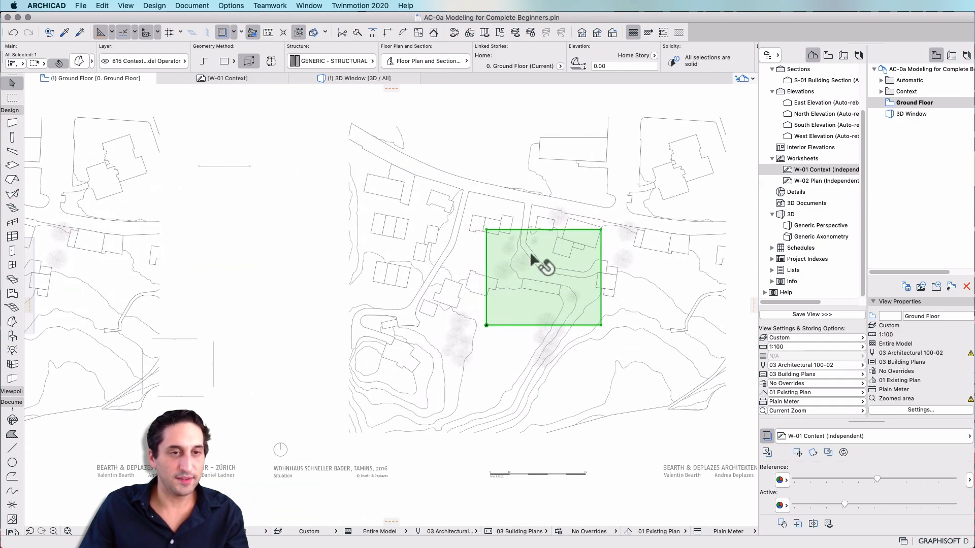
{"action": "scroll", "coordinate": [532, 259], "scroll_direction": "down", "scroll_amount": 4}
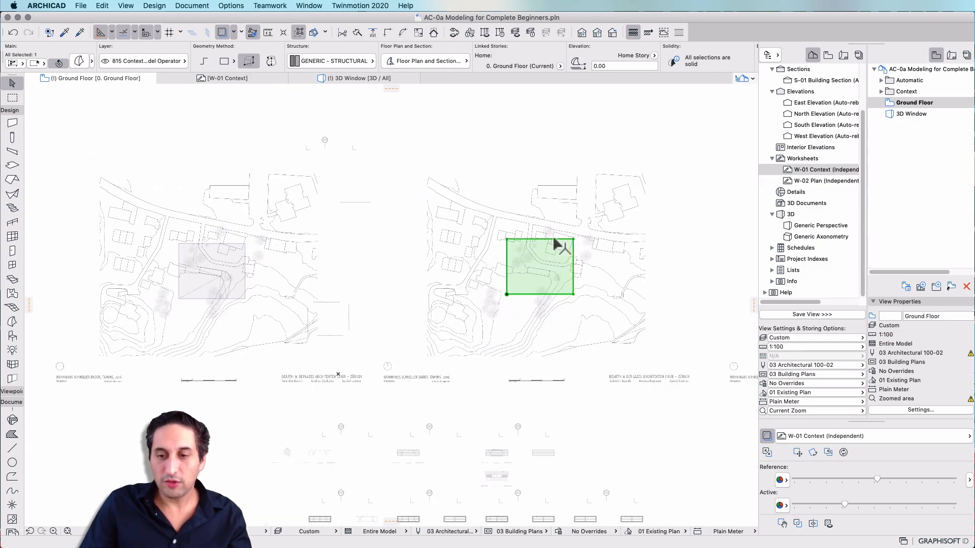
{"action": "key", "text": "super+z"}
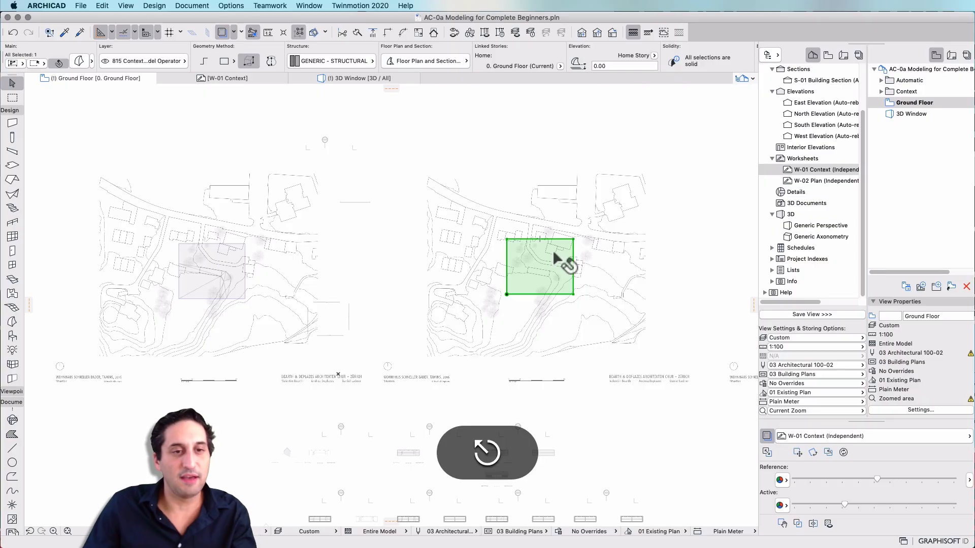
Open the 3D window and inspect the morph blocks over the site
{"action": "scroll", "coordinate": [556, 257], "scroll_direction": "up", "scroll_amount": 6}
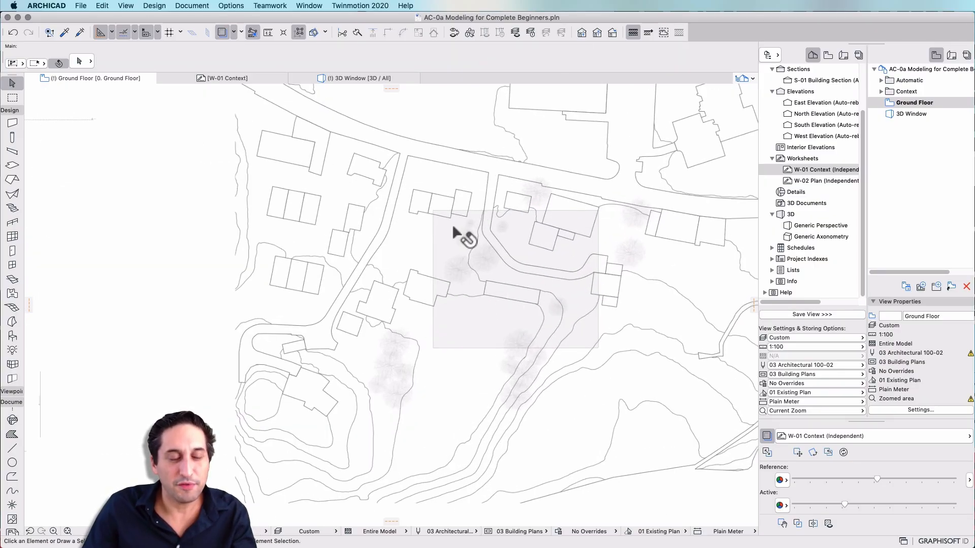
{"action": "left_click", "coordinate": [344, 78]}
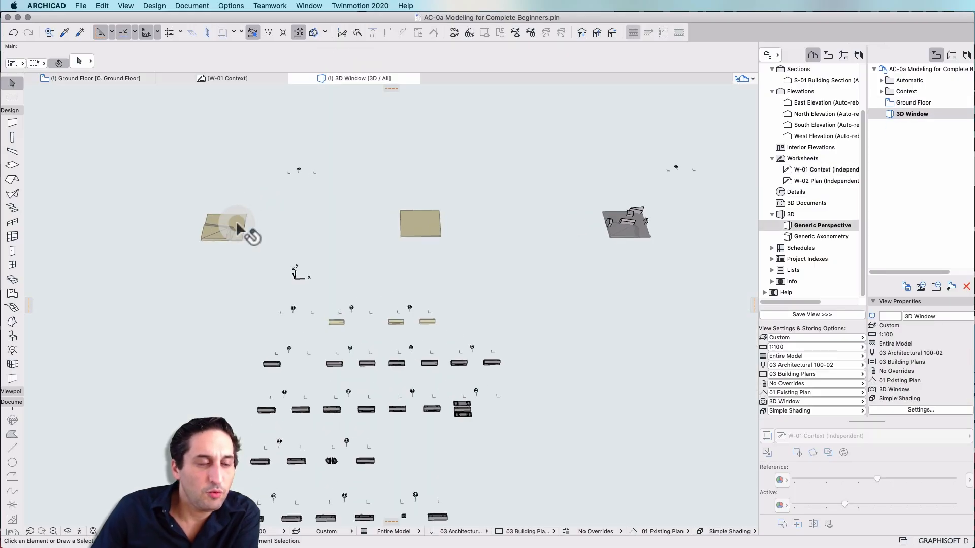
{"action": "left_click", "coordinate": [241, 230]}
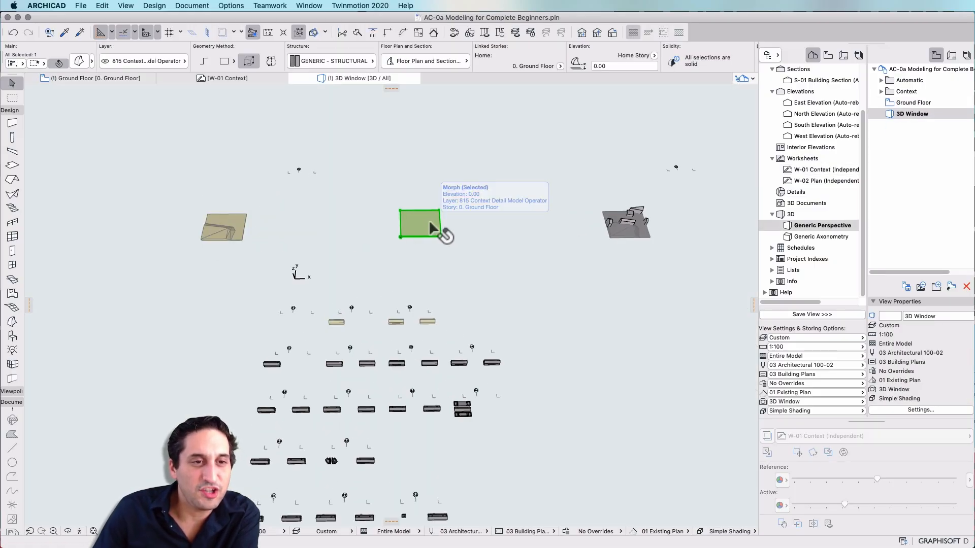
{"action": "scroll", "coordinate": [309, 214], "scroll_direction": "up", "scroll_amount": 3}
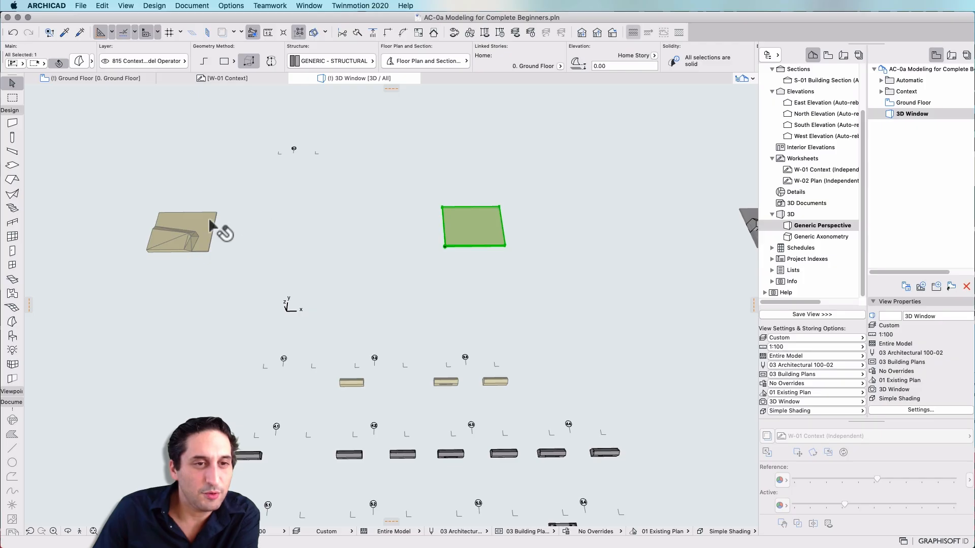
{"action": "left_click", "coordinate": [165, 250]}
{"action": "key", "text": "super+e"}
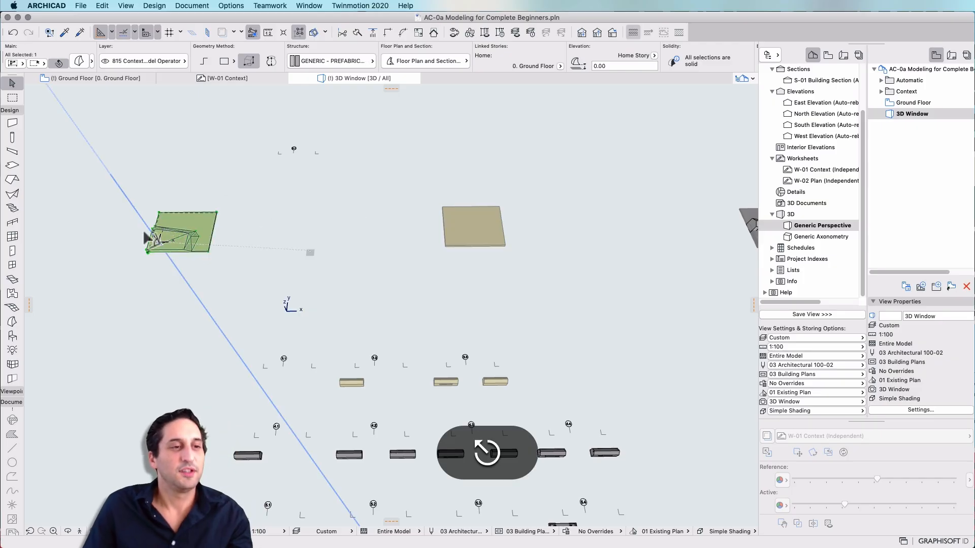
{"action": "left_click", "coordinate": [158, 241]}
{"action": "key", "text": "Escape"}
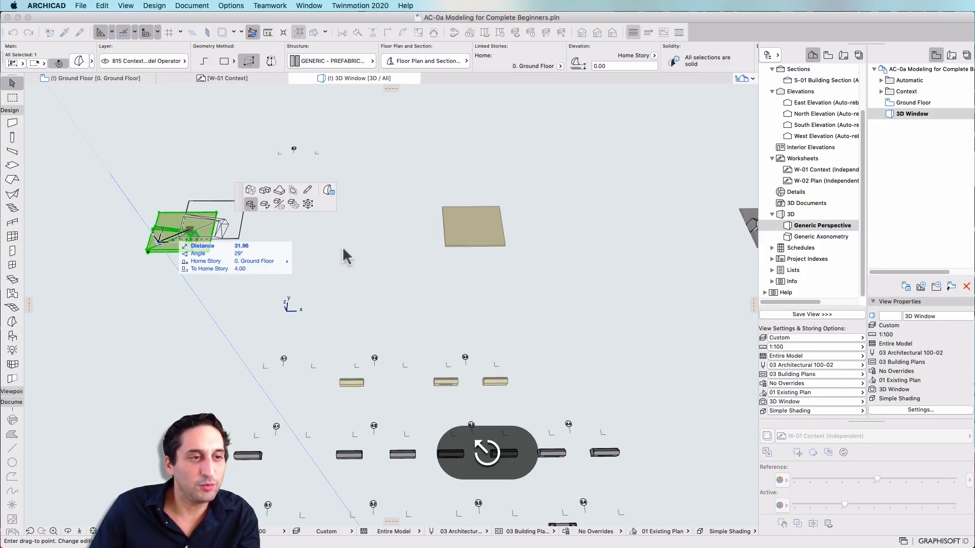
{"action": "key", "text": "Escape"}
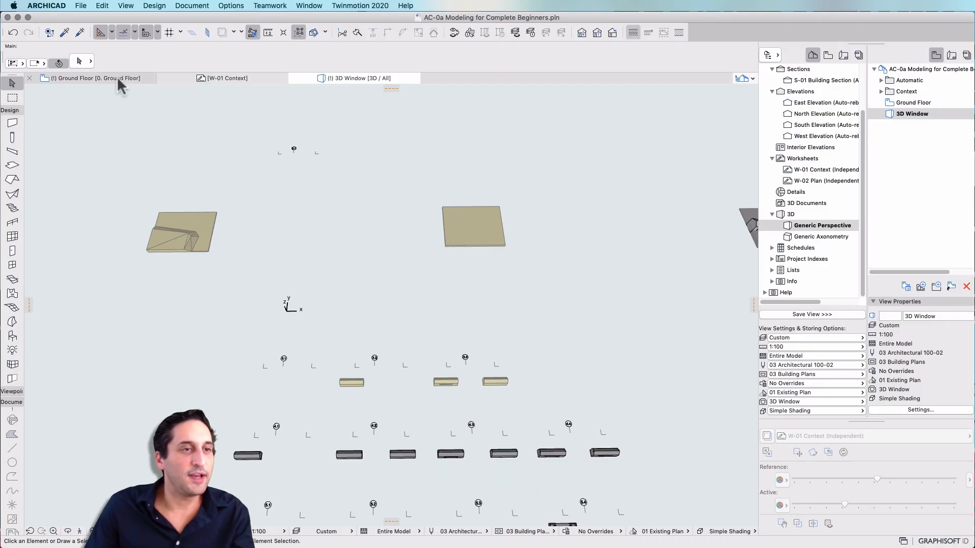
On the ground floor plan, draw a polygonal line on the morph's top face tracing the road's lower edge from the bottom edge to the left edge
{"action": "left_click", "coordinate": [118, 79]}
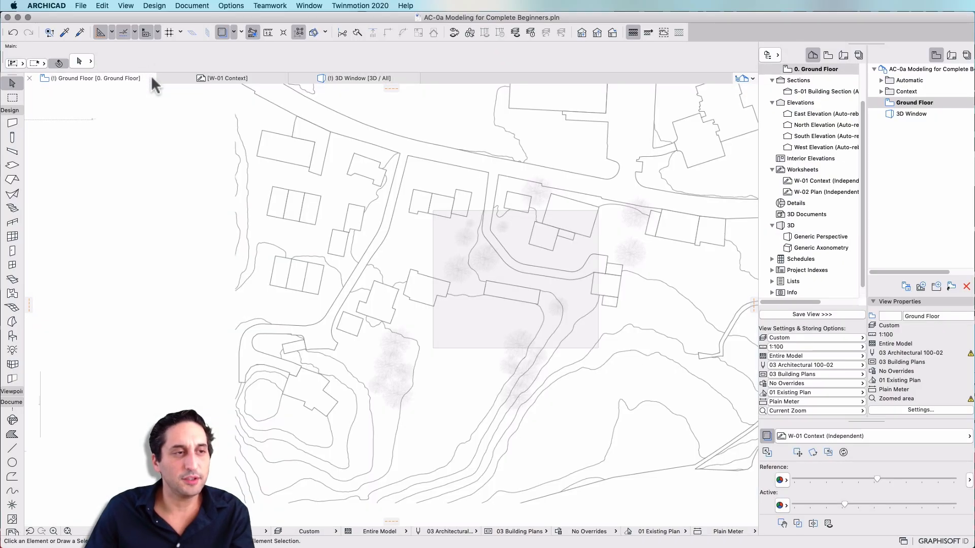
{"action": "left_click", "coordinate": [478, 241]}
{"action": "scroll", "coordinate": [510, 243], "scroll_direction": "up", "scroll_amount": 5}
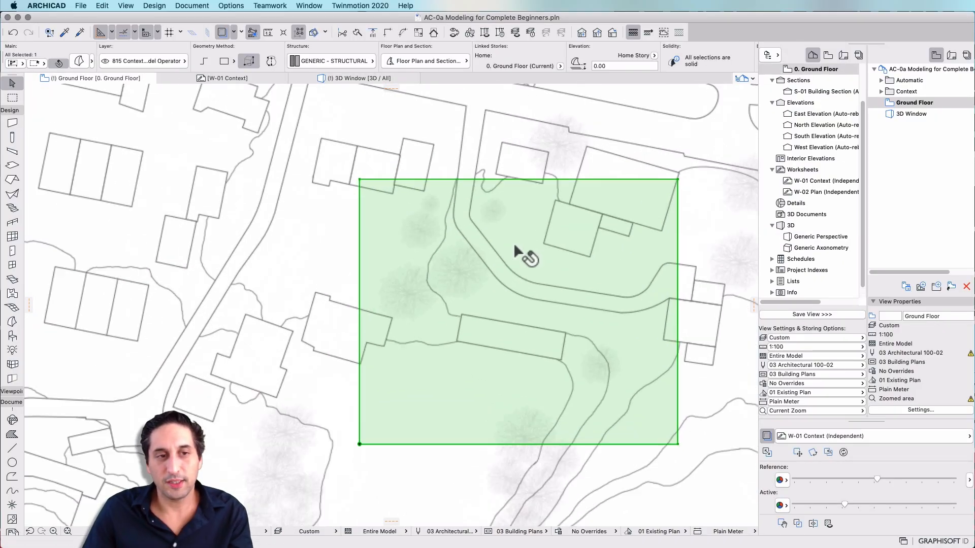
{"action": "scroll", "coordinate": [447, 208], "scroll_direction": "down", "scroll_amount": 5}
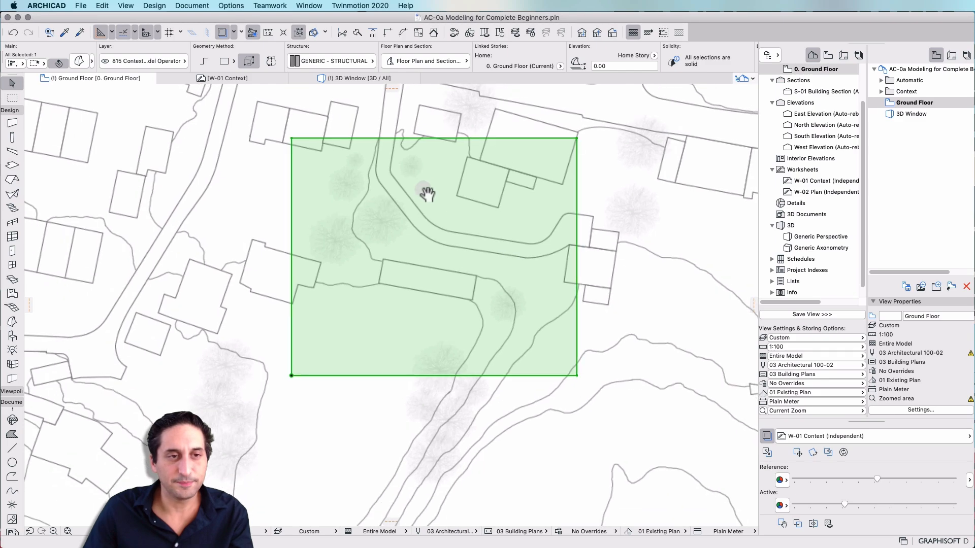
{"action": "scroll", "coordinate": [421, 186], "scroll_direction": "up", "scroll_amount": 2}
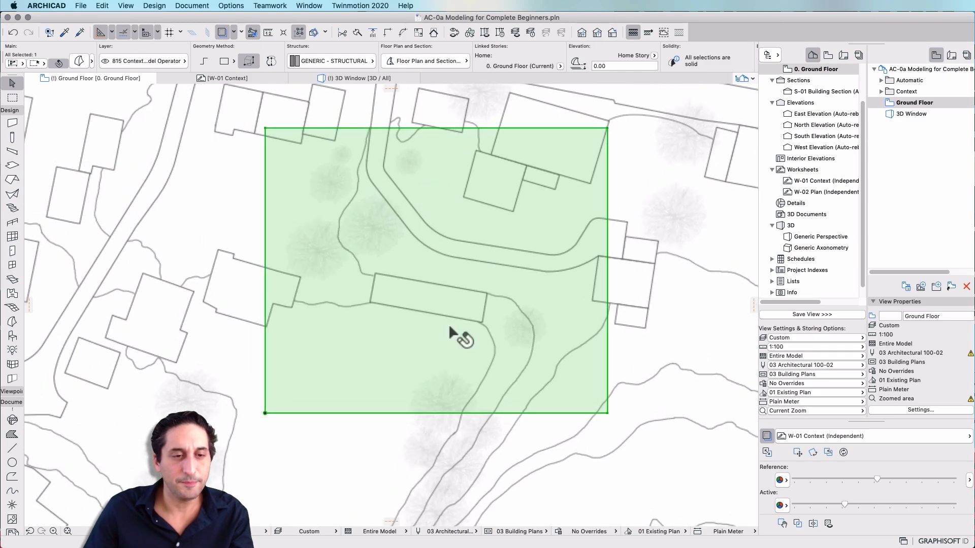
{"action": "left_click", "coordinate": [462, 413]}
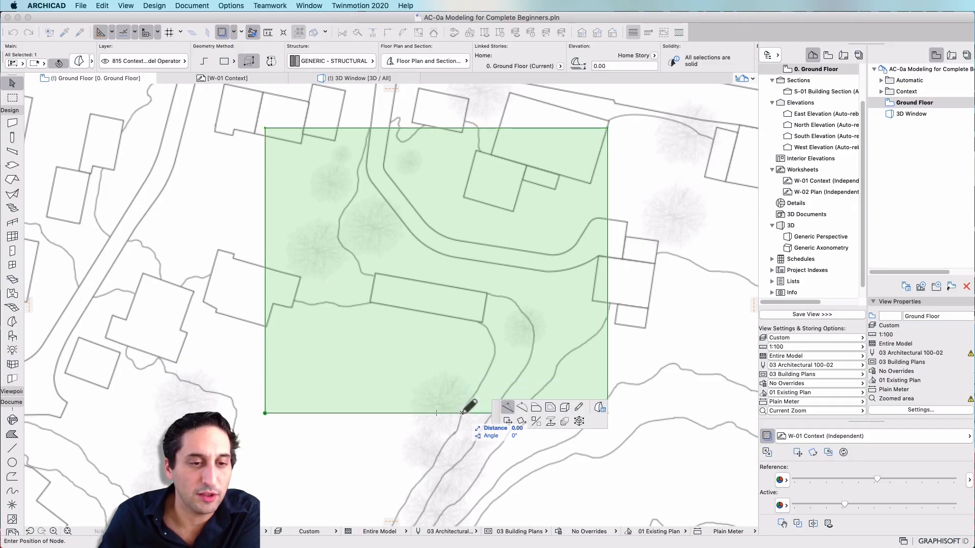
{"action": "left_click", "coordinate": [579, 407]}
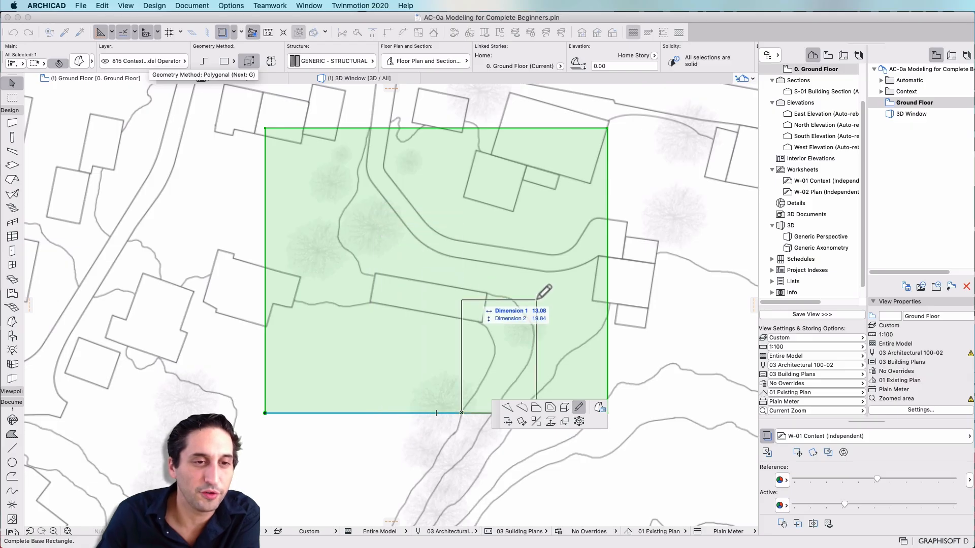
{"action": "left_click", "coordinate": [204, 61]}
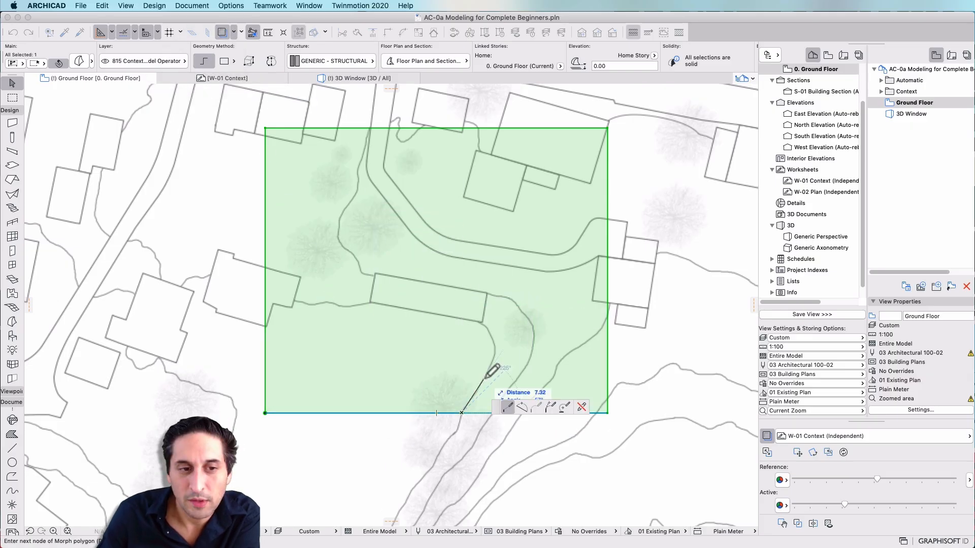
{"action": "scroll", "coordinate": [488, 375], "scroll_direction": "up", "scroll_amount": 5}
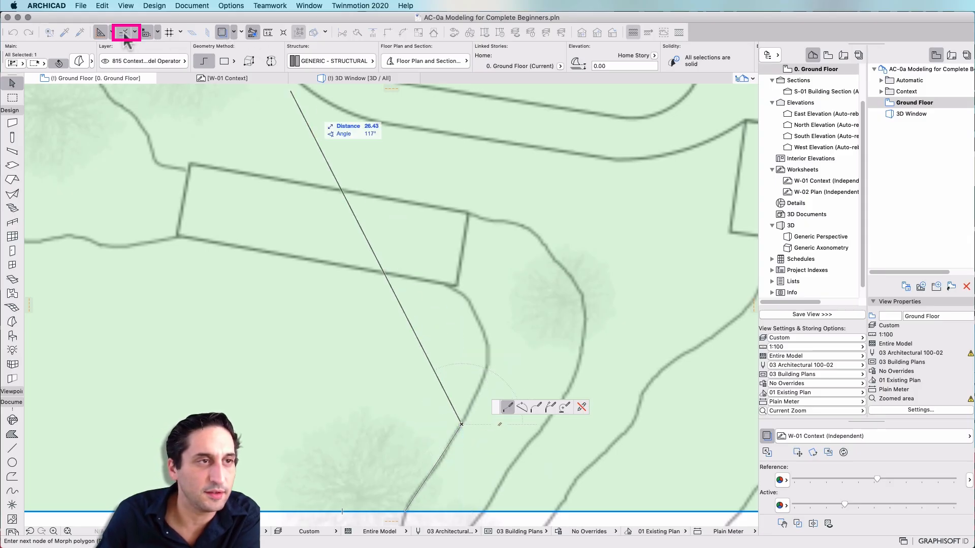
{"action": "left_click", "coordinate": [486, 381]}
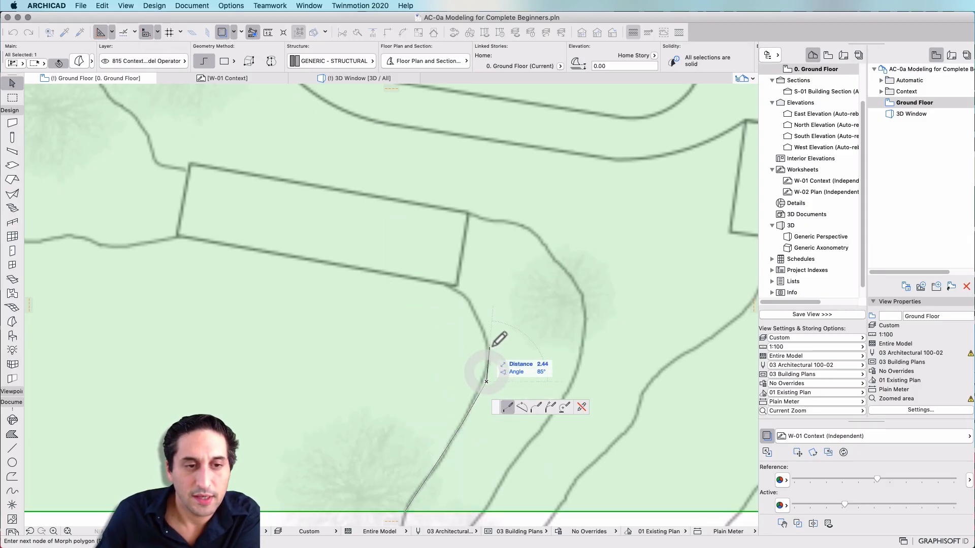
{"action": "left_click", "coordinate": [493, 344]}
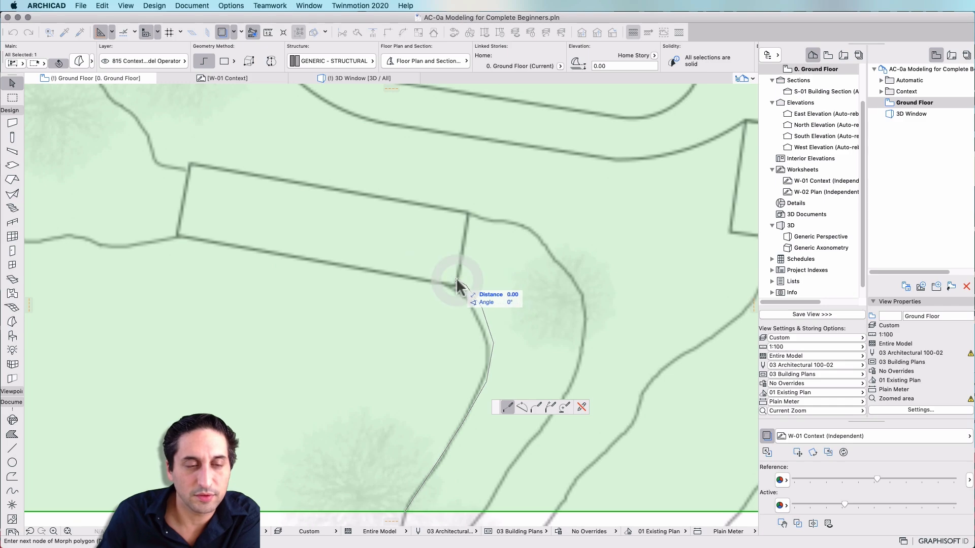
{"action": "left_click", "coordinate": [178, 236]}
{"action": "scroll", "coordinate": [102, 224], "scroll_direction": "down", "scroll_amount": 2}
{"action": "left_click", "coordinate": [176, 223]}
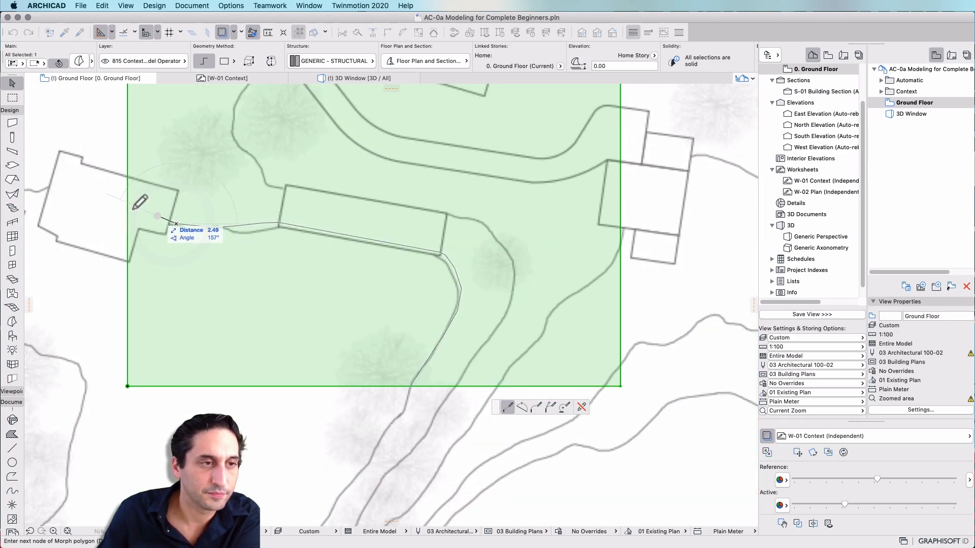
{"action": "left_click", "coordinate": [157, 216]}
{"action": "double_click", "coordinate": [127, 204]}
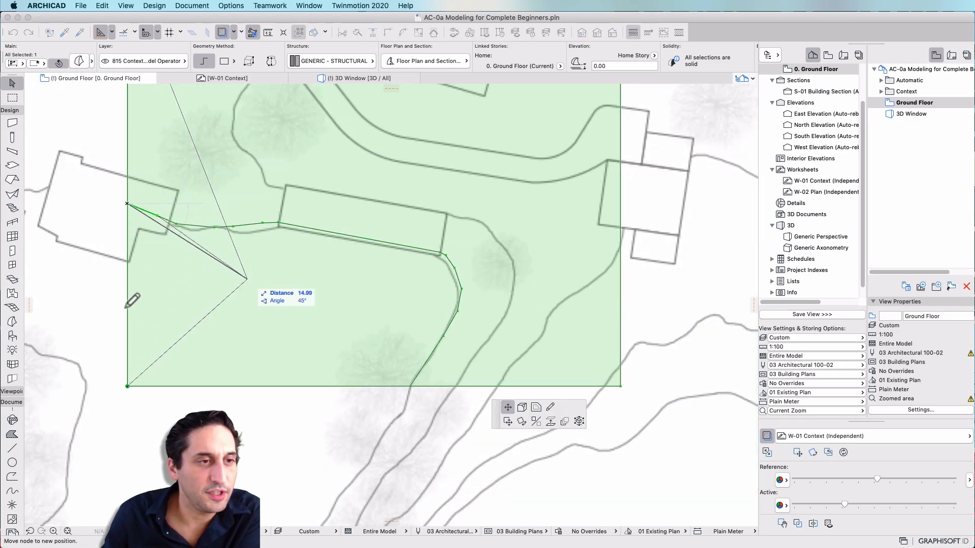
{"action": "key", "text": "Escape"}
Trace the road's other edge with a second polygonal line on the morph face, from its bottom edge to its top edge
{"action": "middle_click_drag", "start_coordinate": [268, 220], "coordinate": [263, 306]}
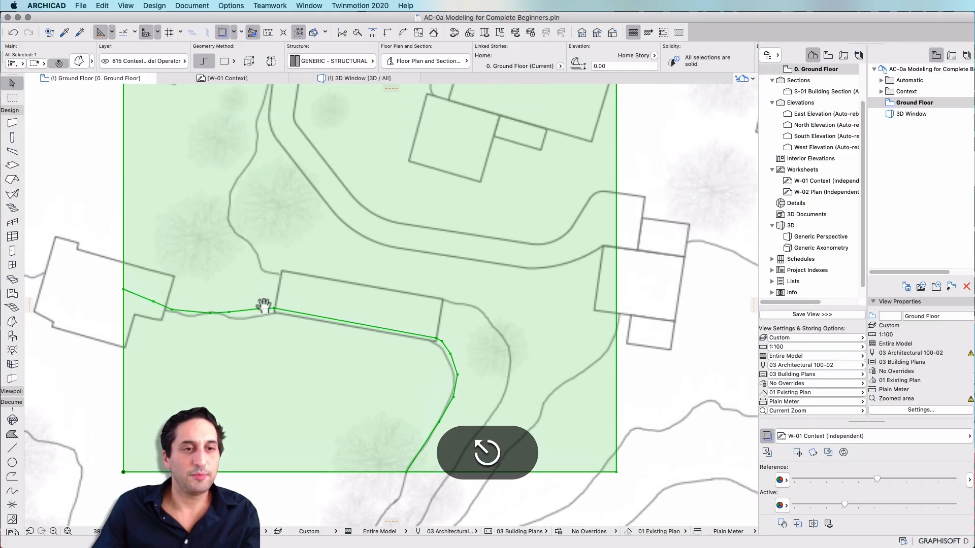
{"action": "scroll", "coordinate": [259, 306], "scroll_direction": "down", "scroll_amount": 2}
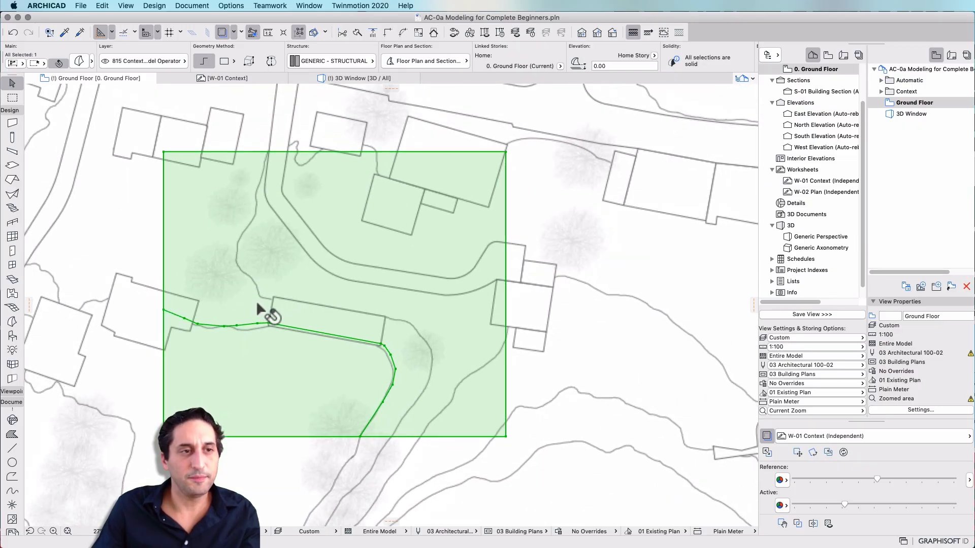
{"action": "left_click", "coordinate": [392, 435]}
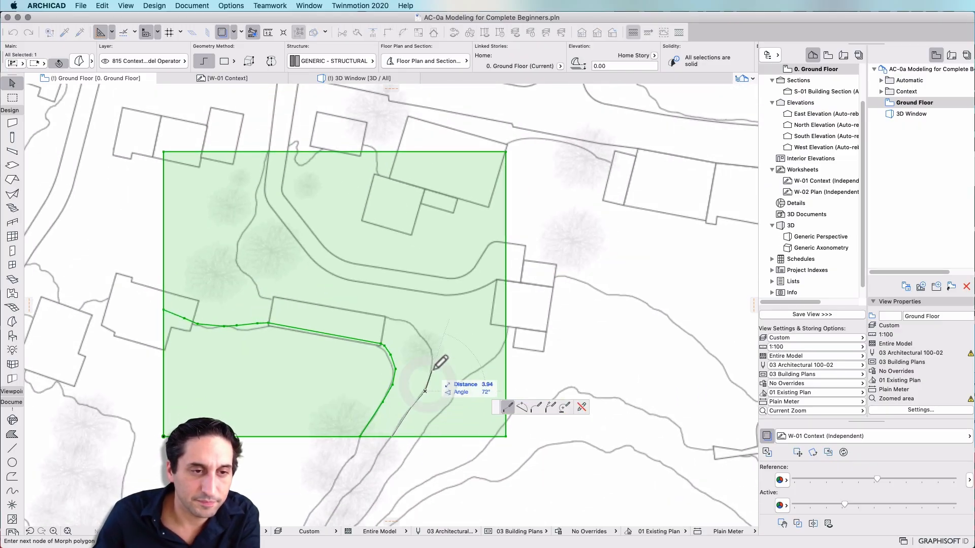
{"action": "left_click", "coordinate": [421, 333]}
{"action": "left_click", "coordinate": [407, 321]}
{"action": "left_click", "coordinate": [386, 318]}
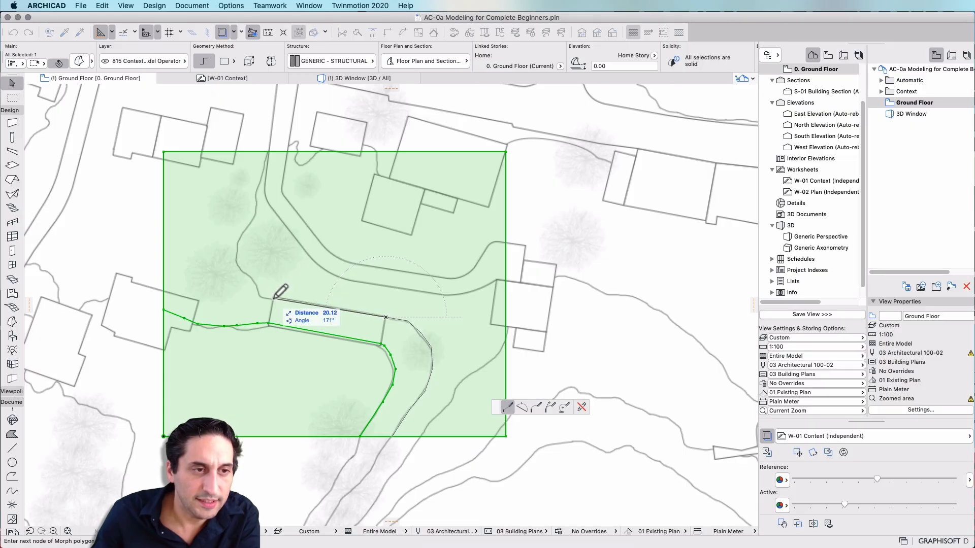
{"action": "left_click", "coordinate": [273, 298]}
{"action": "left_click", "coordinate": [261, 297]}
{"action": "left_click", "coordinate": [255, 290]}
{"action": "left_click", "coordinate": [247, 276]}
{"action": "left_click", "coordinate": [239, 268]}
{"action": "left_click", "coordinate": [236, 250]}
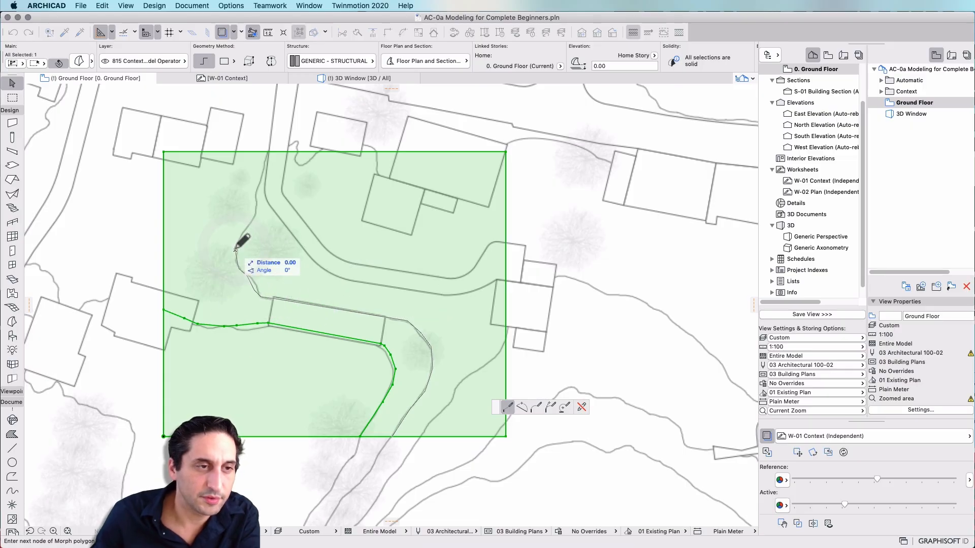
{"action": "left_click", "coordinate": [237, 233]}
{"action": "left_click", "coordinate": [246, 215]}
{"action": "left_click", "coordinate": [252, 202]}
{"action": "left_click", "coordinate": [255, 189]}
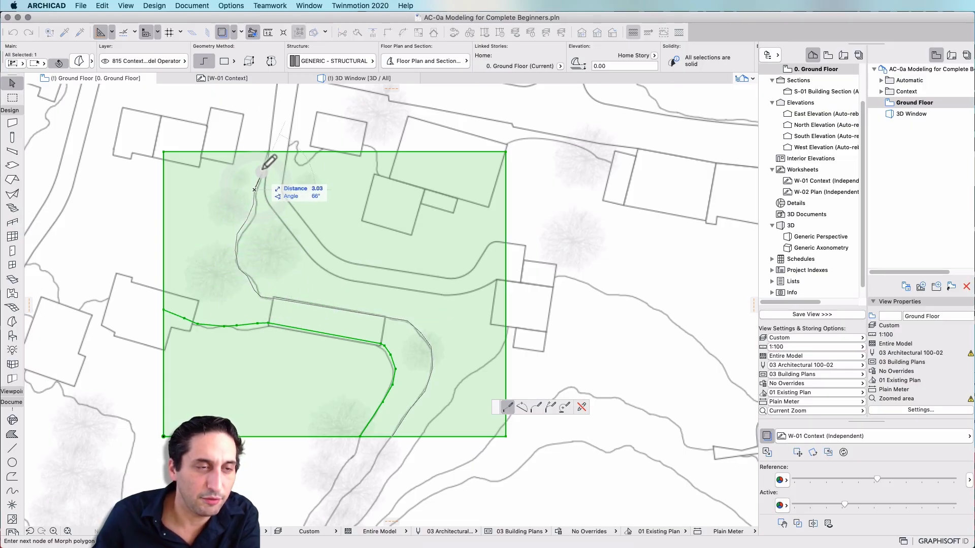
{"action": "scroll", "coordinate": [278, 145], "scroll_direction": "up", "scroll_amount": 5}
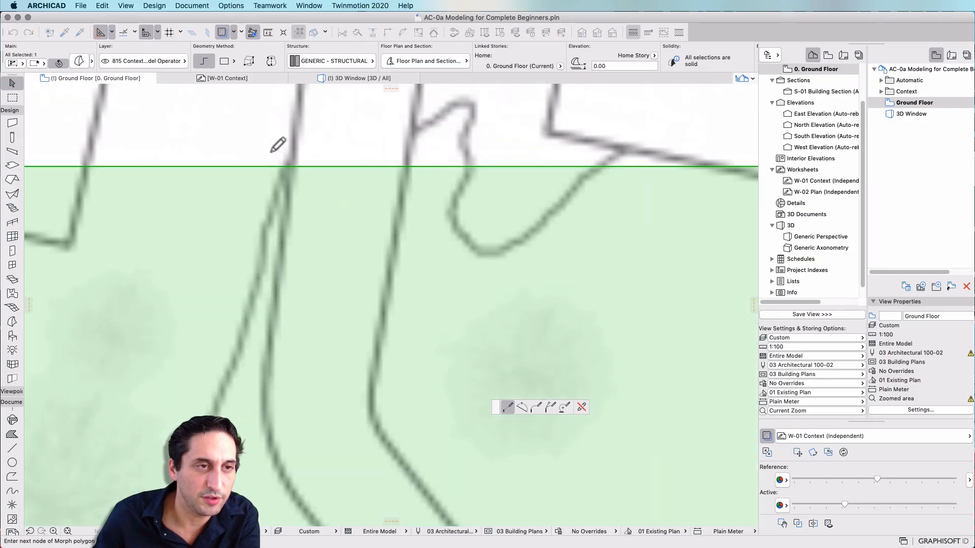
{"action": "double_click", "coordinate": [279, 166]}
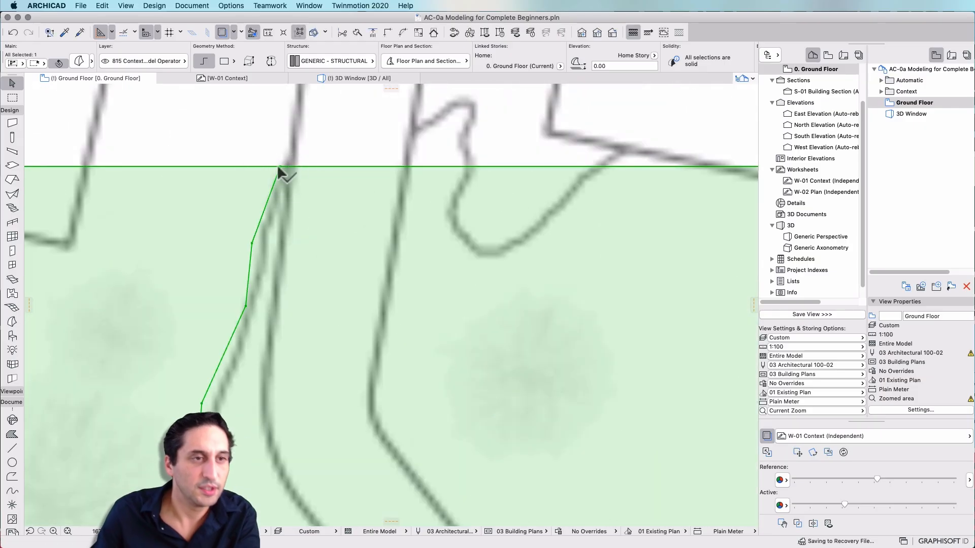
{"action": "left_click", "coordinate": [319, 164]}
{"action": "key", "text": "Escape"}
{"action": "scroll", "coordinate": [305, 162], "scroll_direction": "down", "scroll_amount": 8}
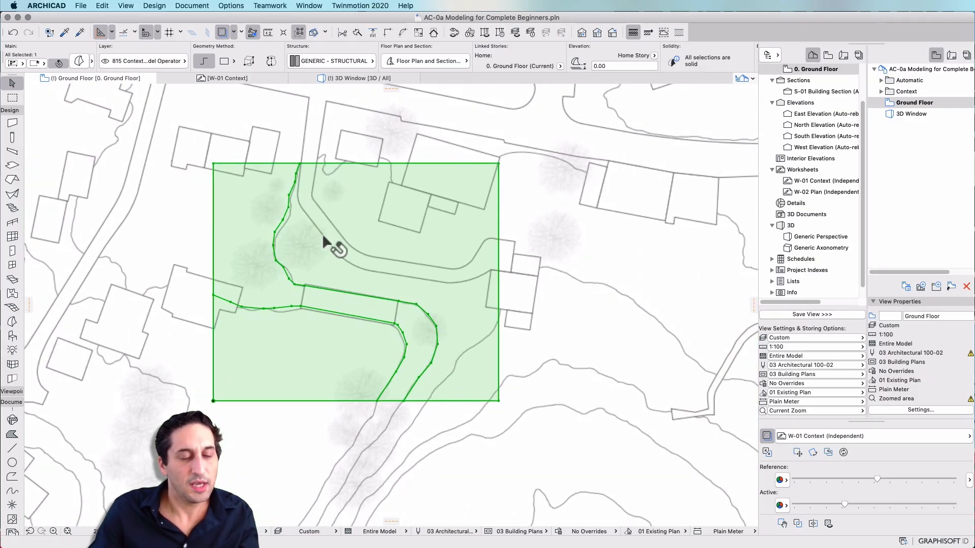
{"action": "scroll", "coordinate": [323, 235], "scroll_direction": "up", "scroll_amount": 3}
{"action": "key", "text": "Escape"}
Switch to the 3D window and set the Arrow tool to sub-element selection
{"action": "double_click", "coordinate": [912, 114]}
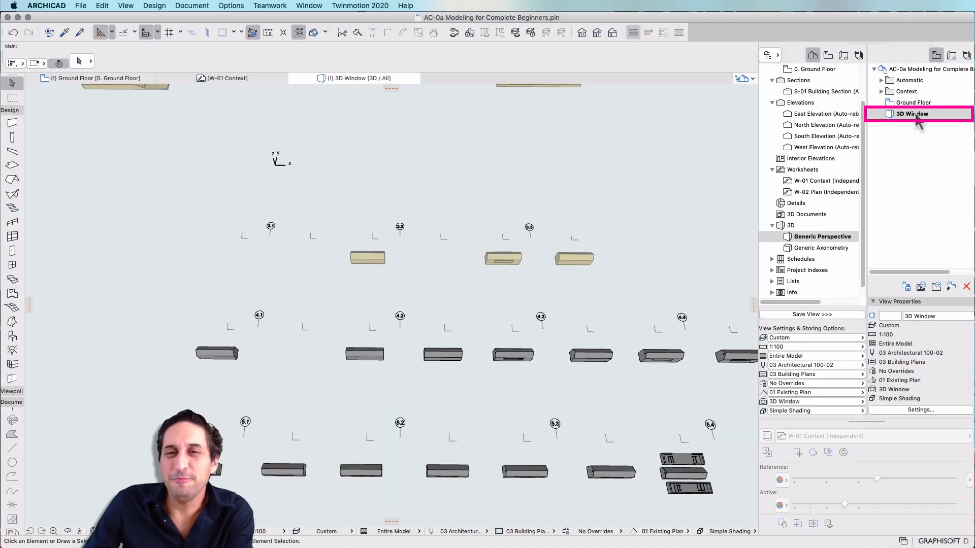
{"action": "middle_click_drag", "start_coordinate": [362, 125], "coordinate": [366, 240]}
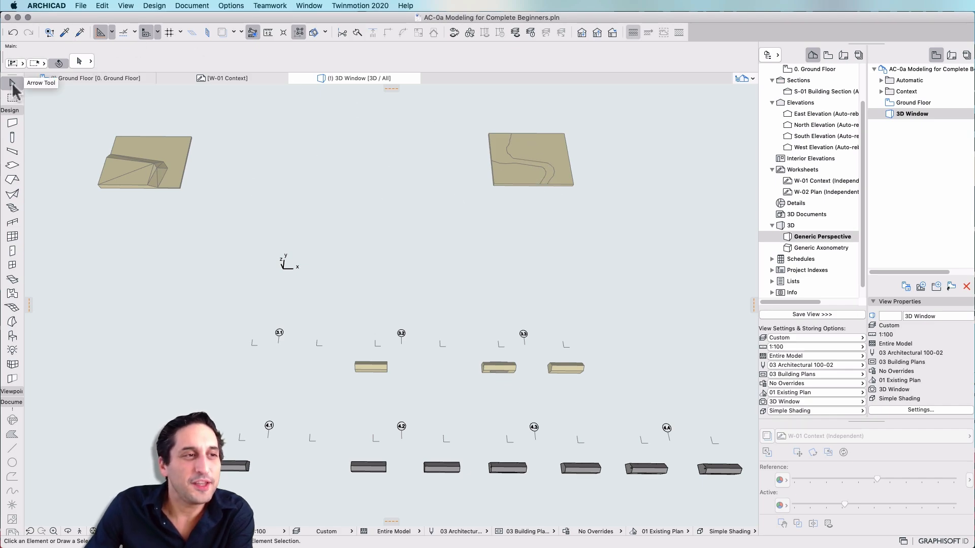
{"action": "left_click", "coordinate": [88, 62]}
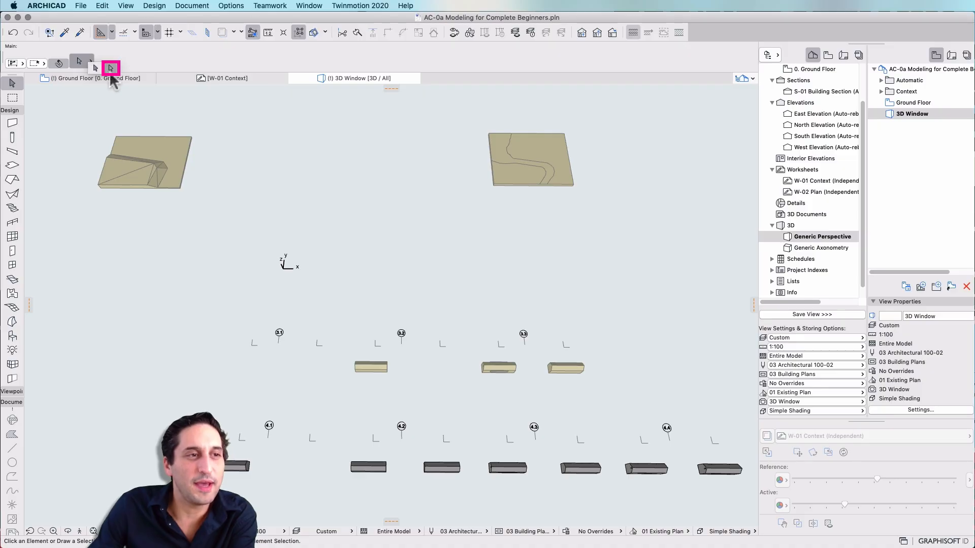
{"action": "left_click", "coordinate": [112, 69]}
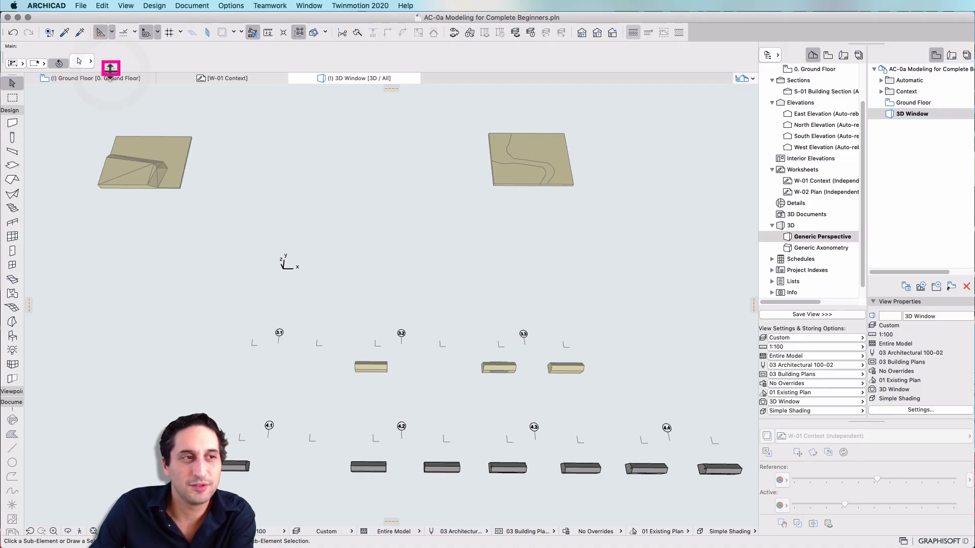
Select the morph's face portion below the road in 3D and raise it by 3 m
{"action": "left_click", "coordinate": [528, 180]}
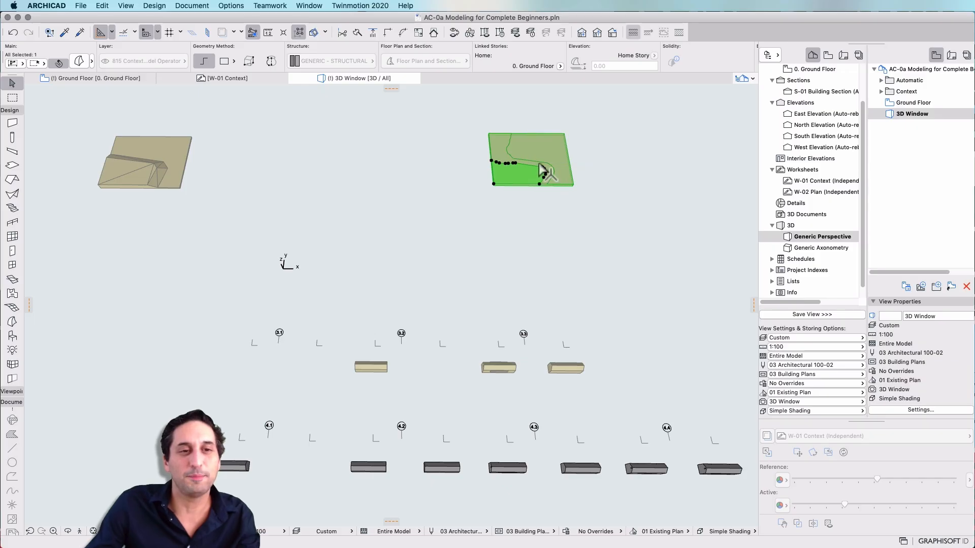
{"action": "scroll", "coordinate": [539, 164], "scroll_direction": "up", "scroll_amount": 10}
{"action": "middle_click_drag", "start_coordinate": [521, 150], "coordinate": [475, 237]}
{"action": "middle_click_drag", "start_coordinate": [483, 296], "coordinate": [422, 226], "text": "shift"}
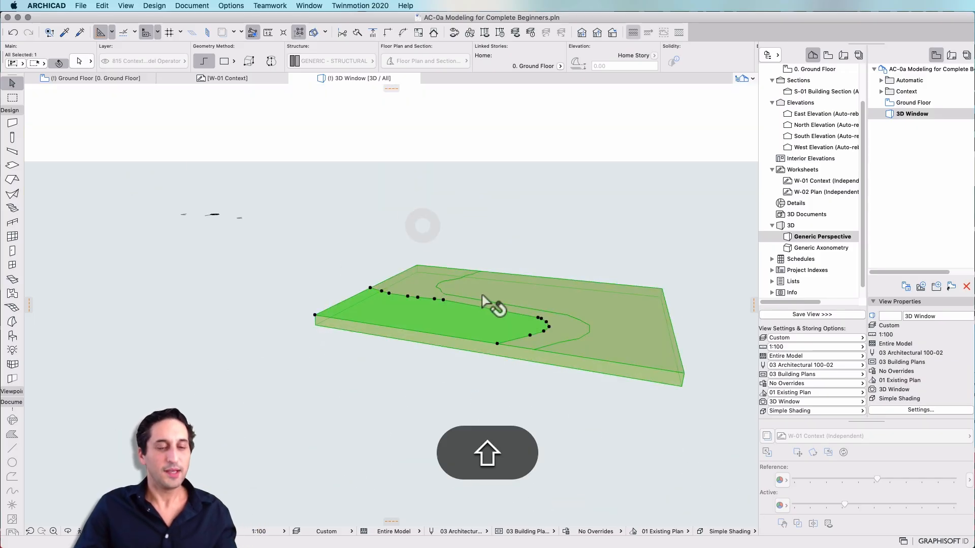
{"action": "scroll", "coordinate": [476, 300], "scroll_direction": "up", "scroll_amount": 3}
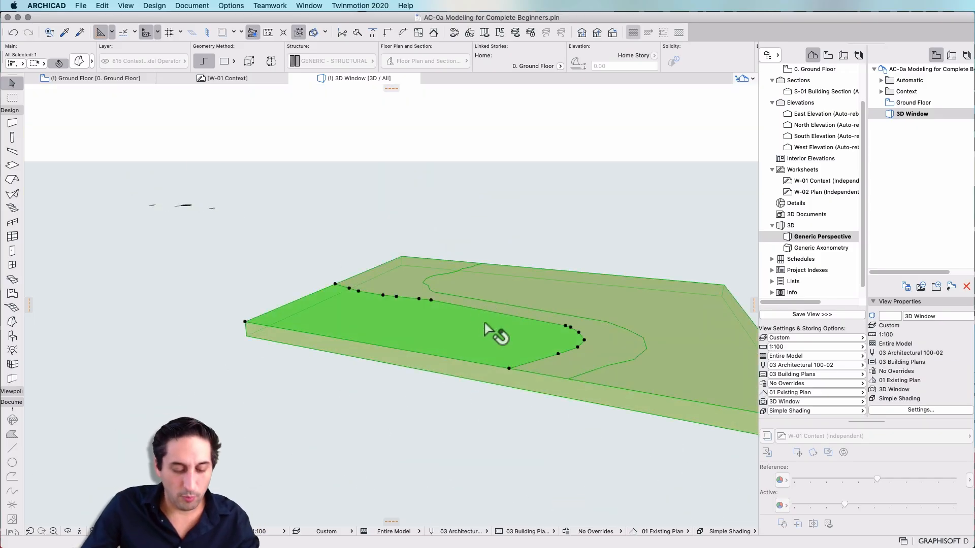
{"action": "key", "text": "super+d"}
{"action": "left_click", "coordinate": [509, 369]}
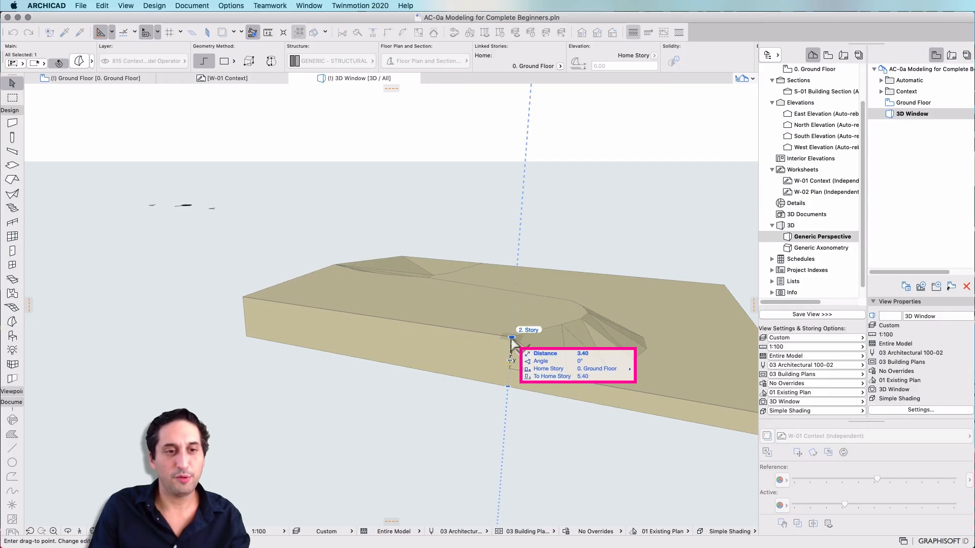
{"action": "type", "text": "3"}
{"action": "key", "text": "Return"}
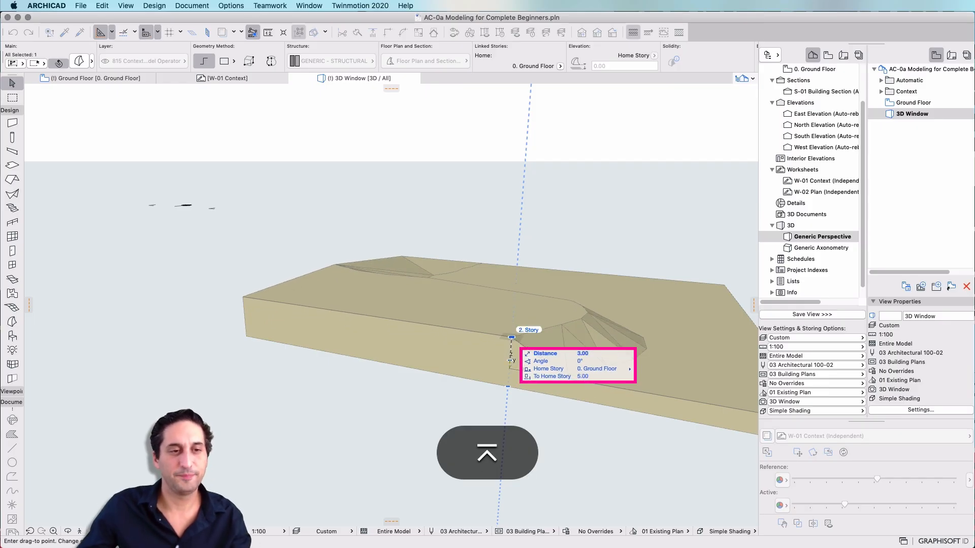
Orbit around the 3D window and inspect the site morphs
{"action": "middle_click_drag", "start_coordinate": [487, 305], "coordinate": [304, 325], "text": "shift"}
{"action": "scroll", "coordinate": [538, 297], "scroll_direction": "down", "scroll_amount": 4}
{"action": "scroll", "coordinate": [523, 292], "scroll_direction": "up", "scroll_amount": 2}
{"action": "double_click", "coordinate": [911, 114]}
{"action": "scroll", "coordinate": [457, 305], "scroll_direction": "down", "scroll_amount": 5}
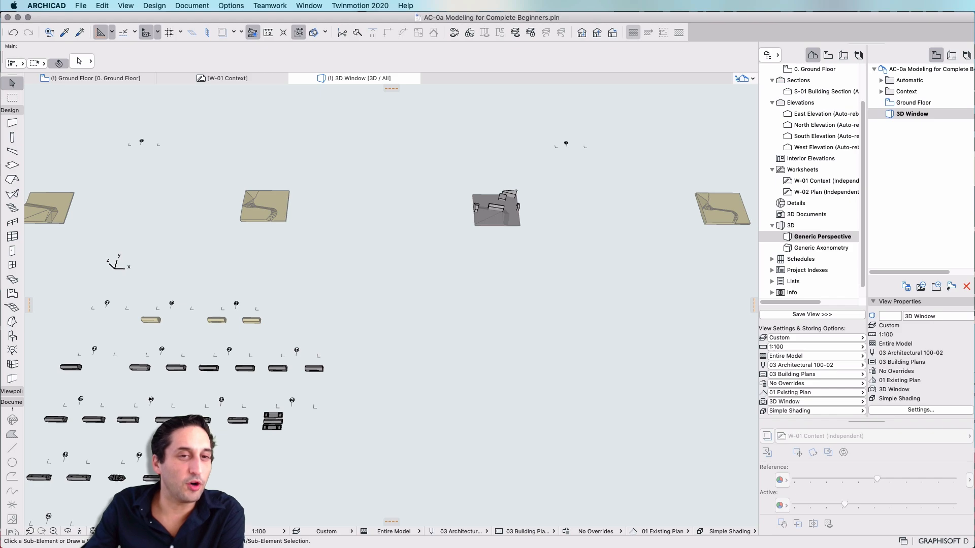
{"action": "middle_click_drag", "start_coordinate": [633, 148], "coordinate": [500, 163]}
{"action": "scroll", "coordinate": [500, 162], "scroll_direction": "up", "scroll_amount": 5}
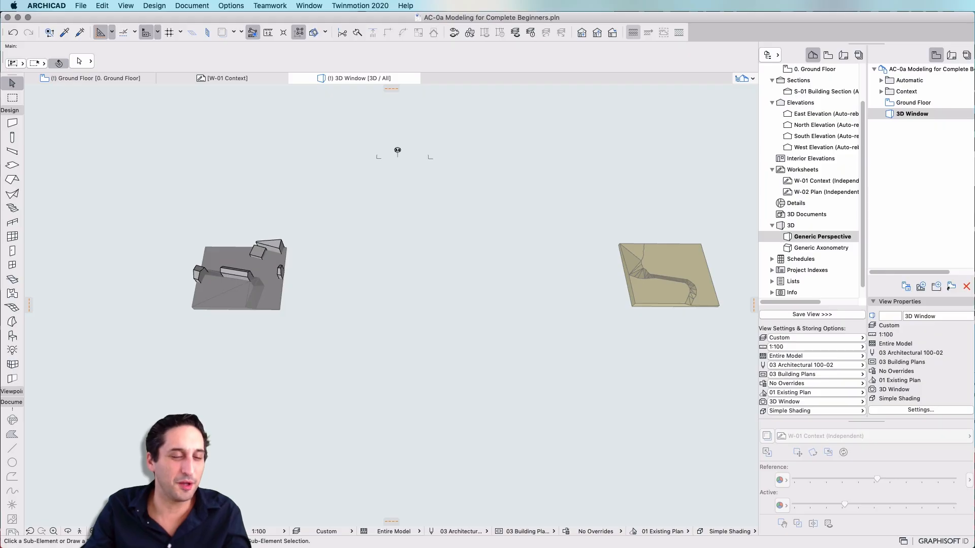
{"action": "left_click", "coordinate": [253, 249]}
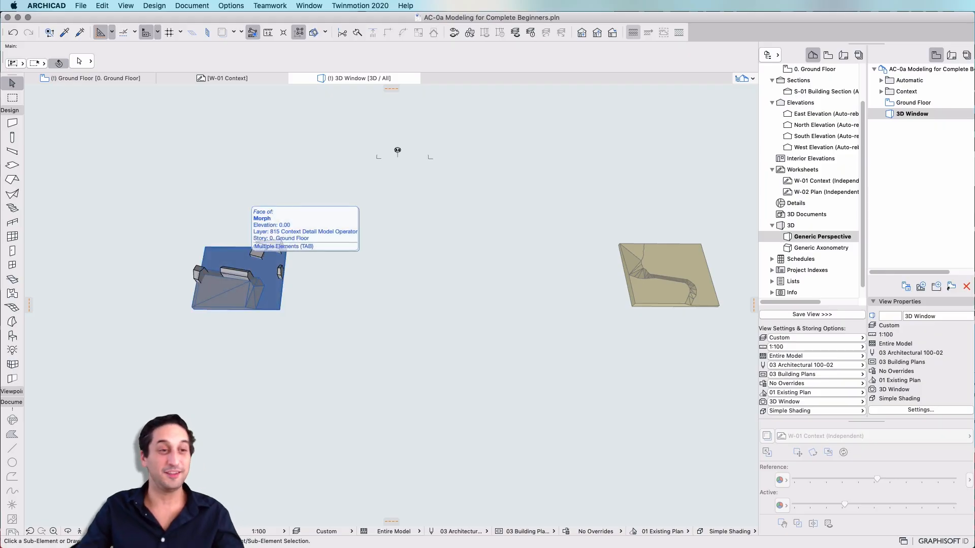
{"action": "key", "text": "Escape"}
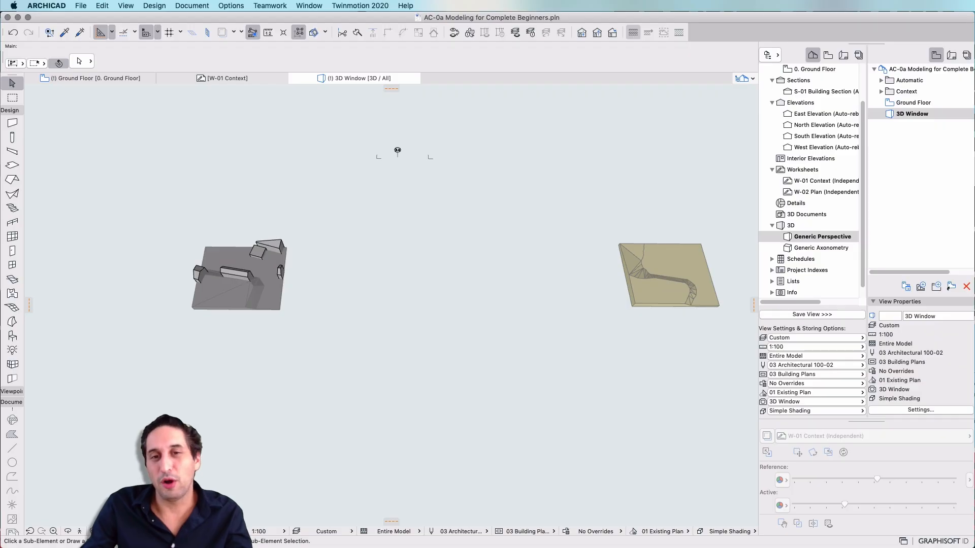
Return to the ground floor plan and zoom in on the site around the morph
{"action": "key", "text": "F2"}
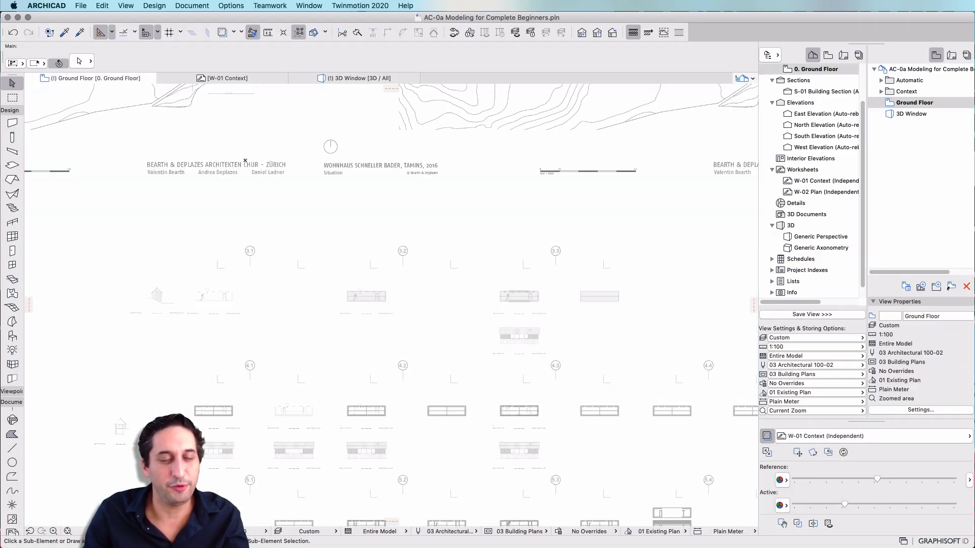
{"action": "middle_click_drag", "start_coordinate": [640, 142], "coordinate": [537, 453]}
{"action": "scroll", "coordinate": [304, 355], "scroll_direction": "down", "scroll_amount": 2}
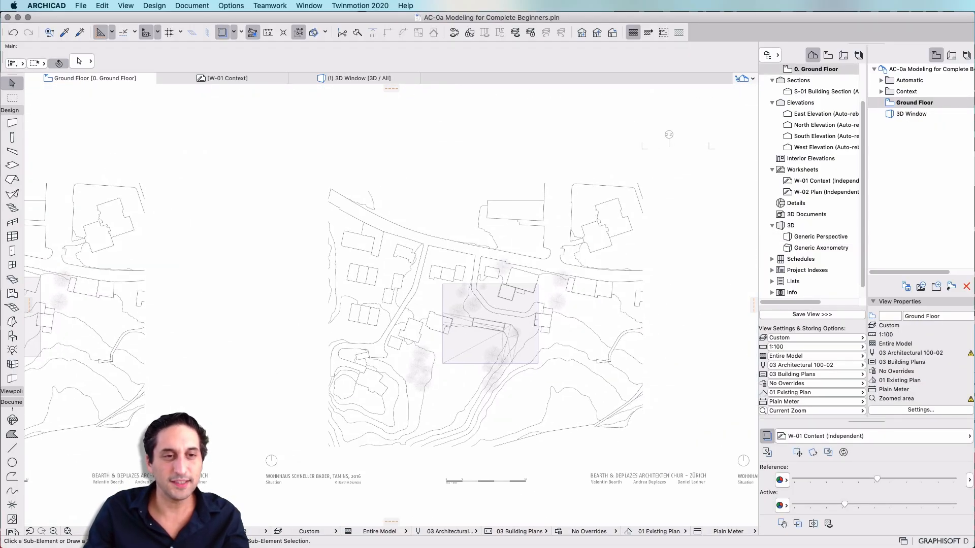
{"action": "scroll", "coordinate": [566, 314], "scroll_direction": "up", "scroll_amount": 4}
{"action": "scroll", "coordinate": [556, 312], "scroll_direction": "up", "scroll_amount": 4}
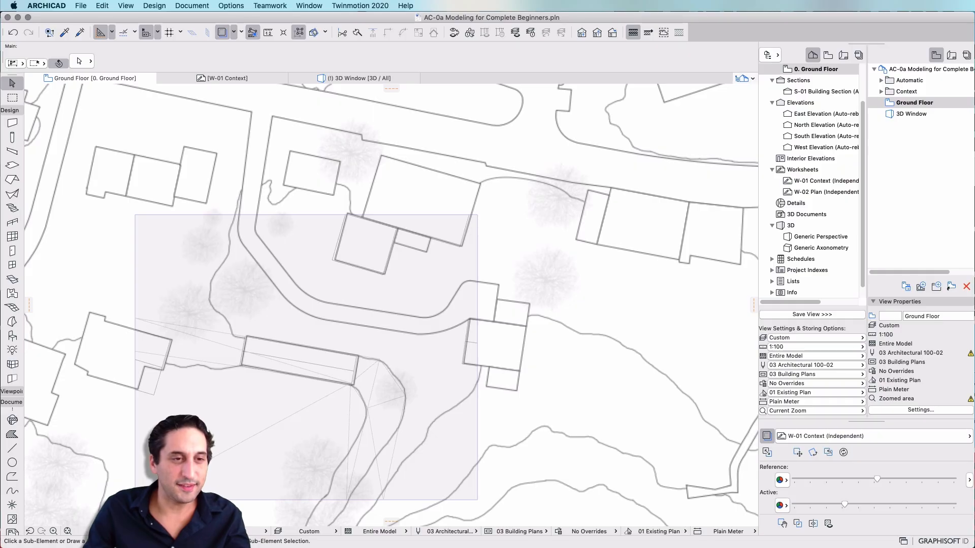
{"action": "scroll", "coordinate": [548, 279], "scroll_direction": "down", "scroll_amount": 7}
{"action": "key", "text": "Escape"}
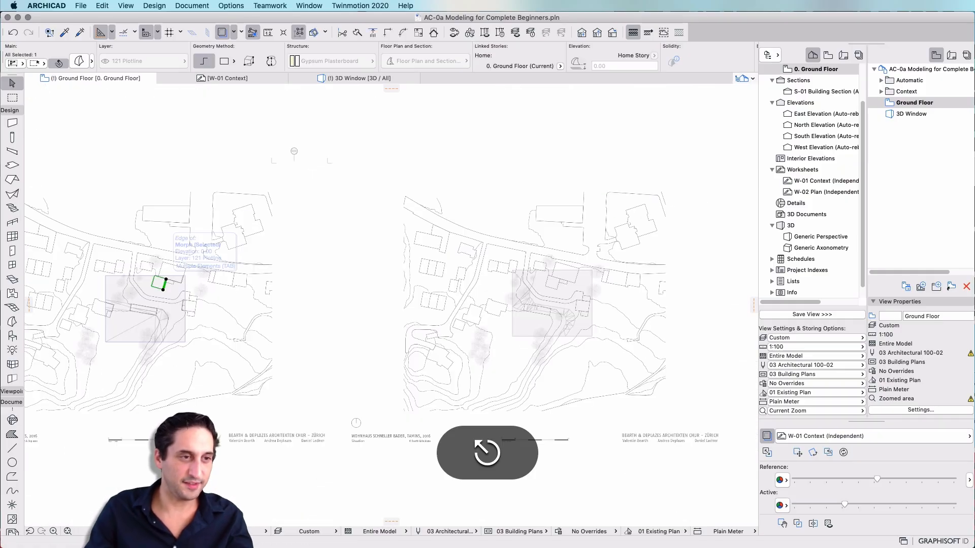
{"action": "key", "text": "Escape"}
{"action": "left_click", "coordinate": [152, 286]}
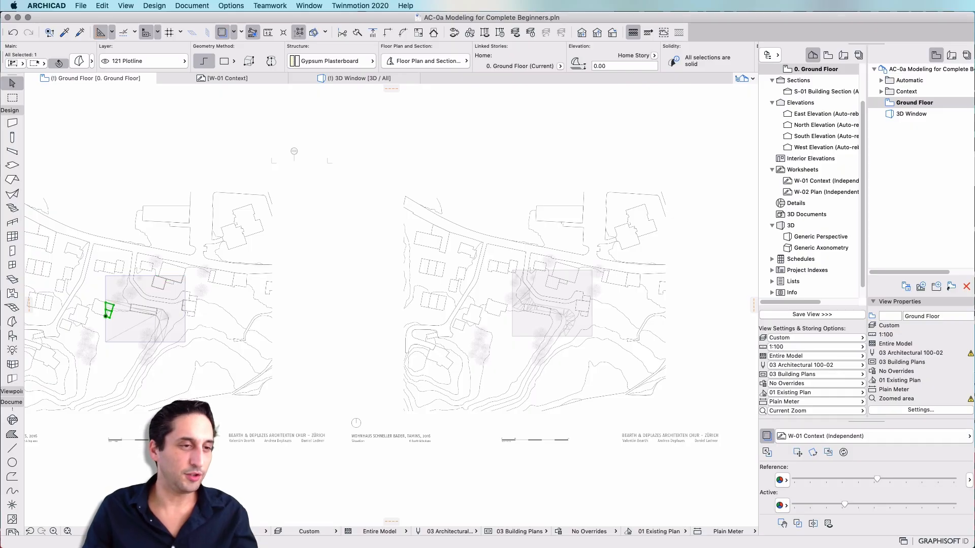
{"action": "key", "text": "super+z"}
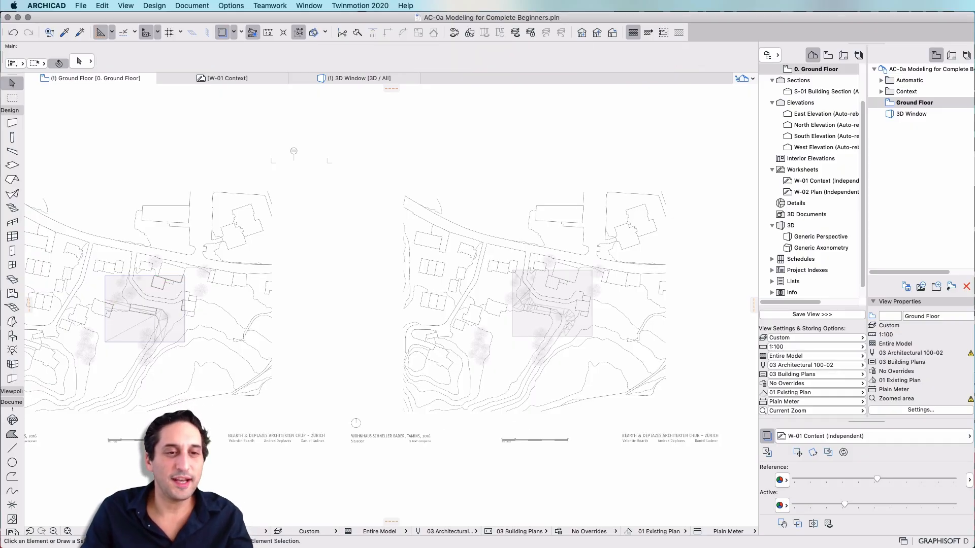
With the Morph tool set to rotated rectangle, trace the building footprint just north of the road
{"action": "scroll", "coordinate": [572, 295], "scroll_direction": "up", "scroll_amount": 10}
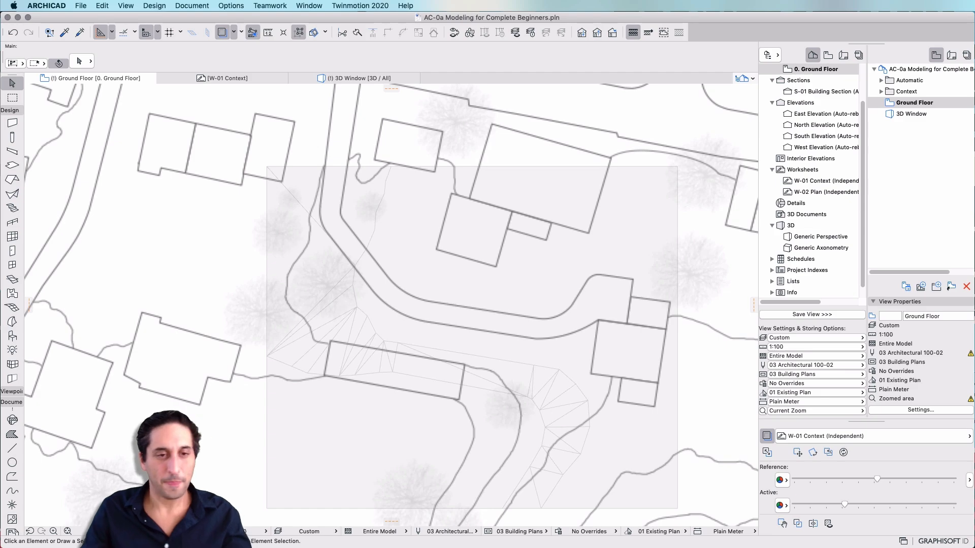
{"action": "left_click", "coordinate": [542, 189]}
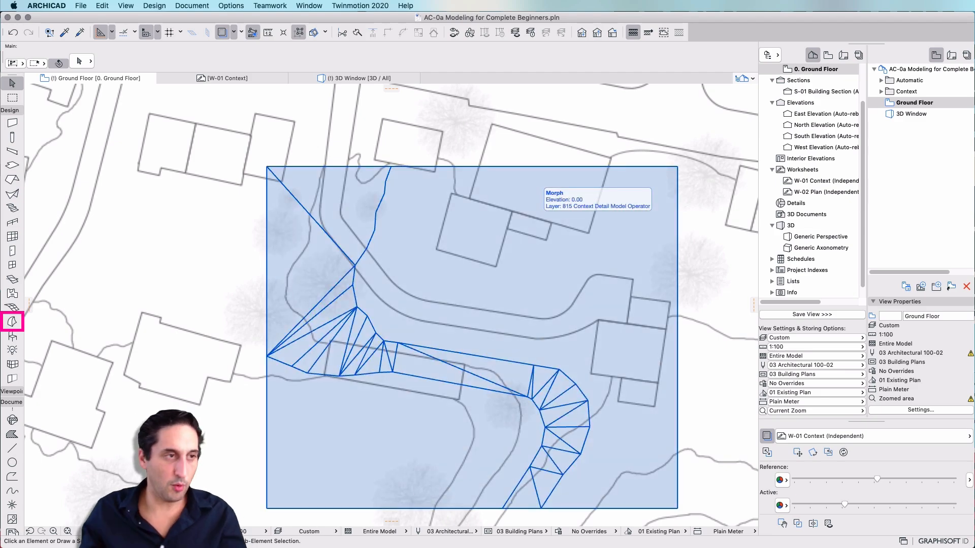
{"action": "key", "text": "Escape"}
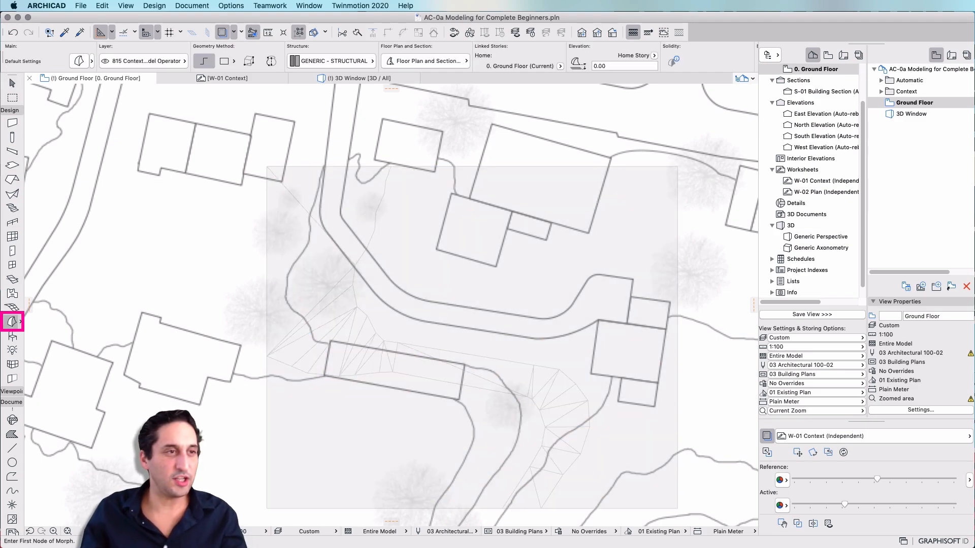
{"action": "left_click", "coordinate": [350, 61]}
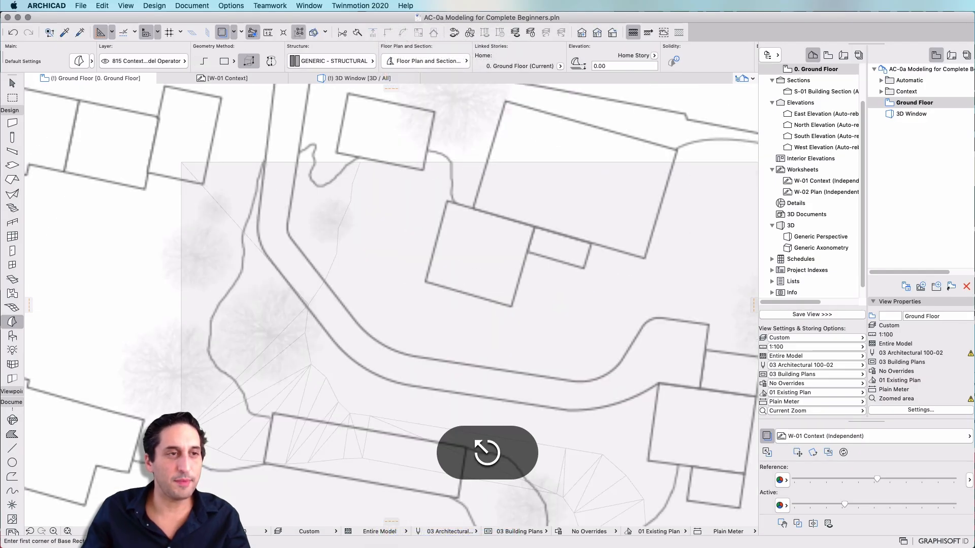
{"action": "left_click", "coordinate": [228, 61]}
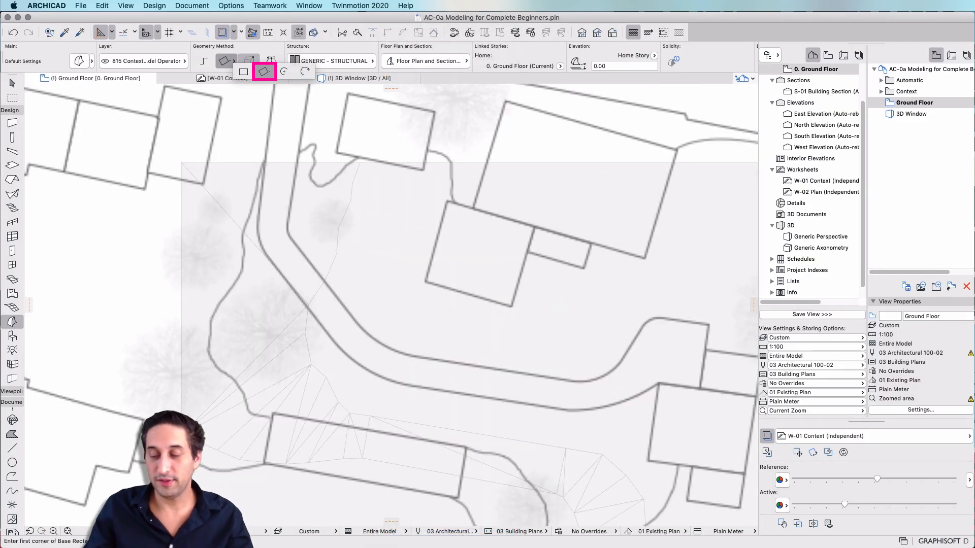
{"action": "left_click", "coordinate": [264, 71]}
{"action": "left_click", "coordinate": [425, 280]}
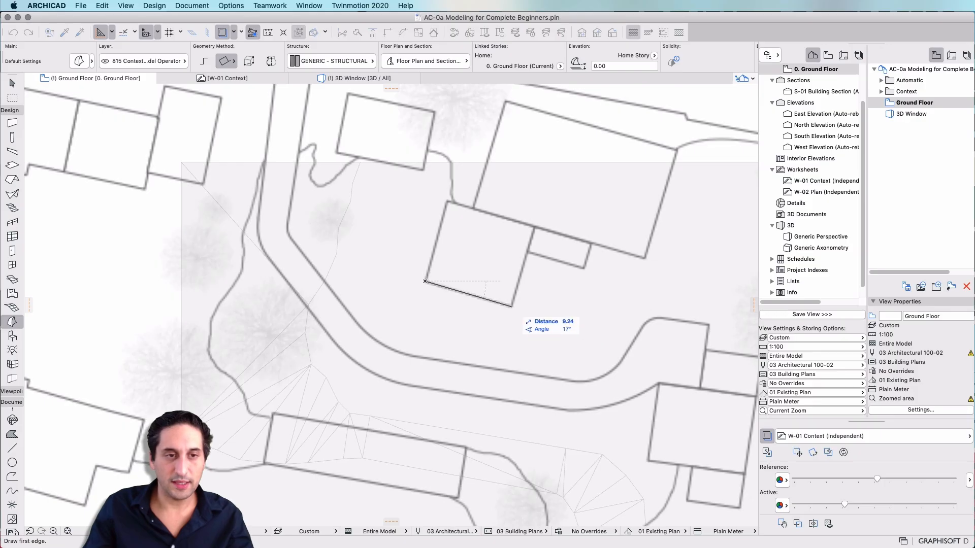
{"action": "left_click", "coordinate": [511, 306]}
{"action": "left_click", "coordinate": [534, 229]}
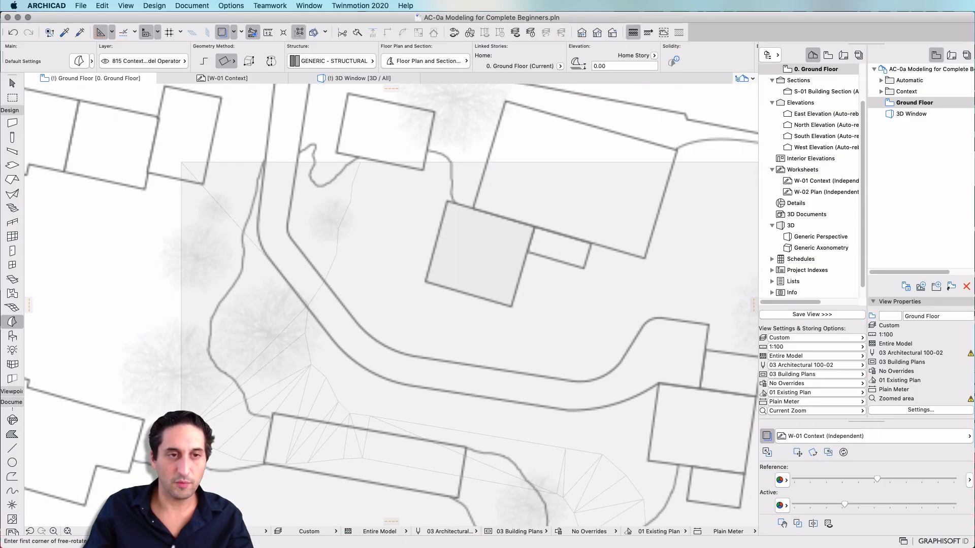
Trace two more building footprints as rotated-rectangle morphs: the large building to the north and the one on the east edge
{"action": "left_click", "coordinate": [472, 208]}
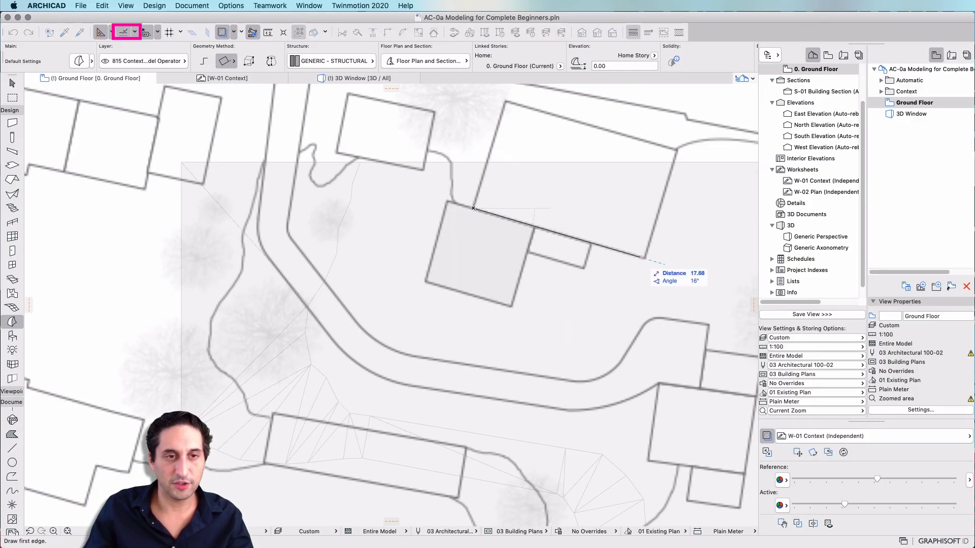
{"action": "left_click", "coordinate": [644, 258]}
{"action": "left_click", "coordinate": [672, 162]}
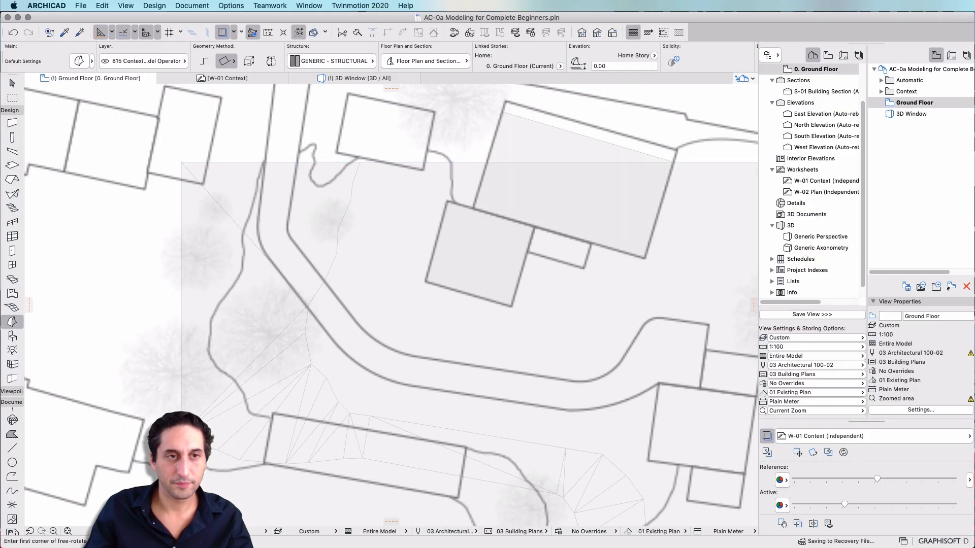
{"action": "scroll", "coordinate": [549, 114], "scroll_direction": "down", "scroll_amount": 3}
{"action": "scroll", "coordinate": [381, 256], "scroll_direction": "down", "scroll_amount": 1}
{"action": "middle_click_drag", "start_coordinate": [553, 264], "coordinate": [379, 251]}
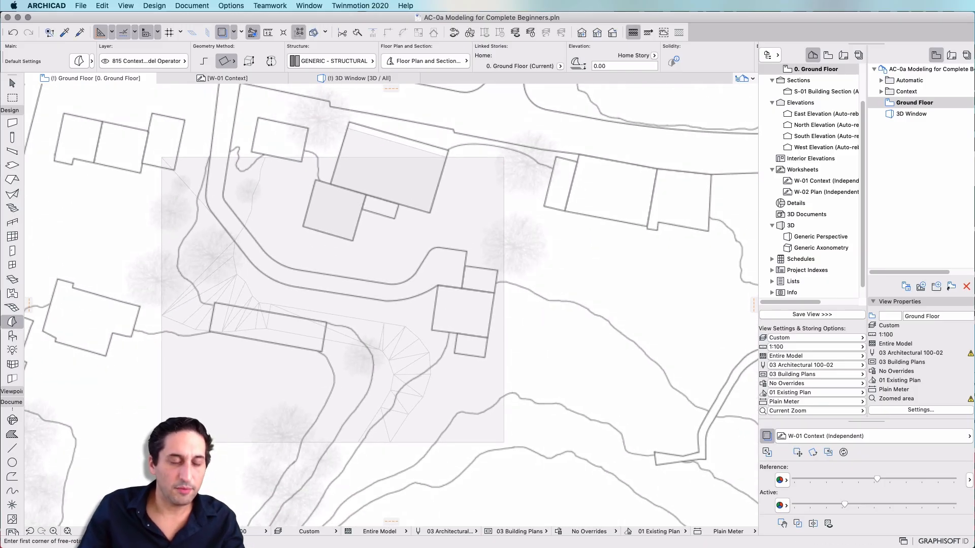
{"action": "left_click", "coordinate": [432, 330]}
{"action": "left_click", "coordinate": [438, 285]}
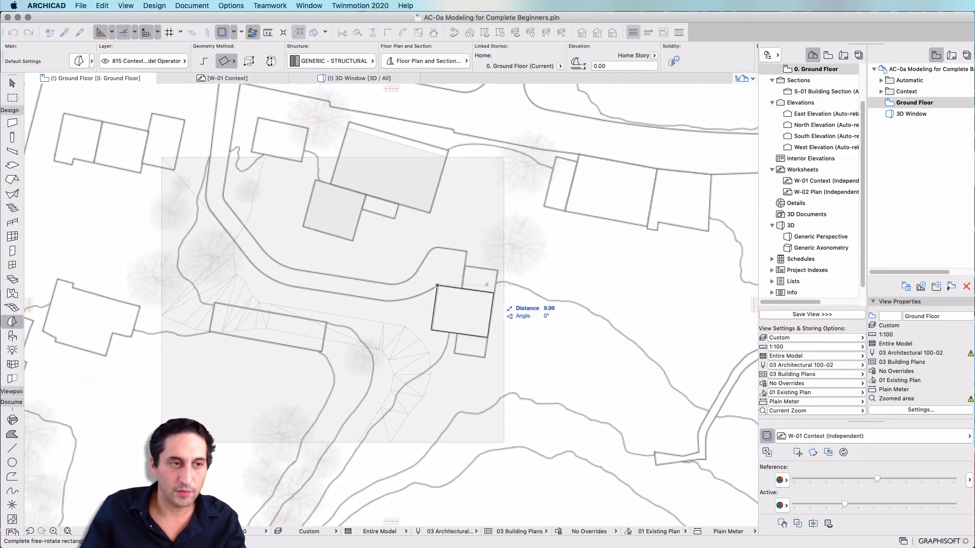
{"action": "left_click", "coordinate": [494, 293]}
{"action": "key", "text": "Escape"}
{"action": "left_click", "coordinate": [472, 376]}
{"action": "key", "text": "super+d"}
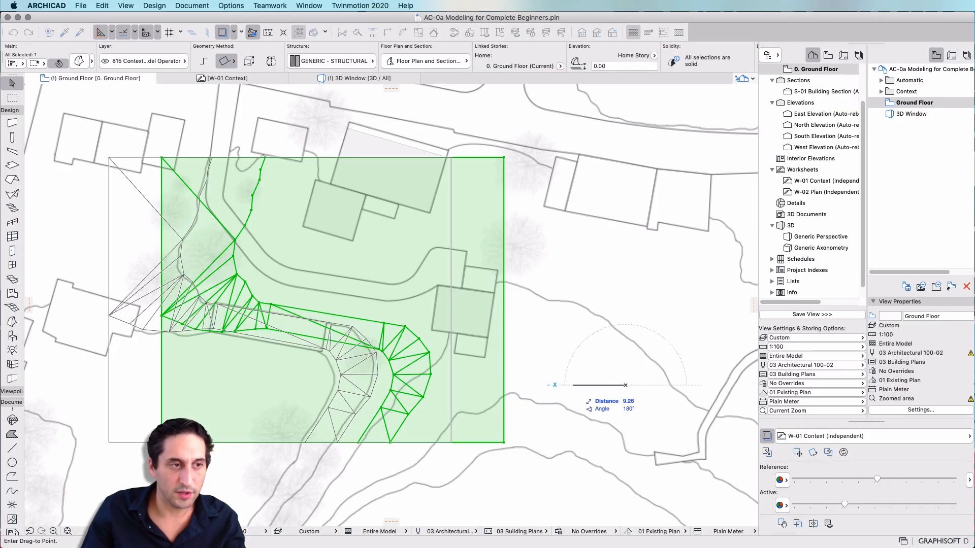
{"action": "left_click", "coordinate": [572, 385]}
{"action": "key", "text": "Escape"}
{"action": "left_click", "coordinate": [471, 322]}
{"action": "left_click", "coordinate": [489, 329]}
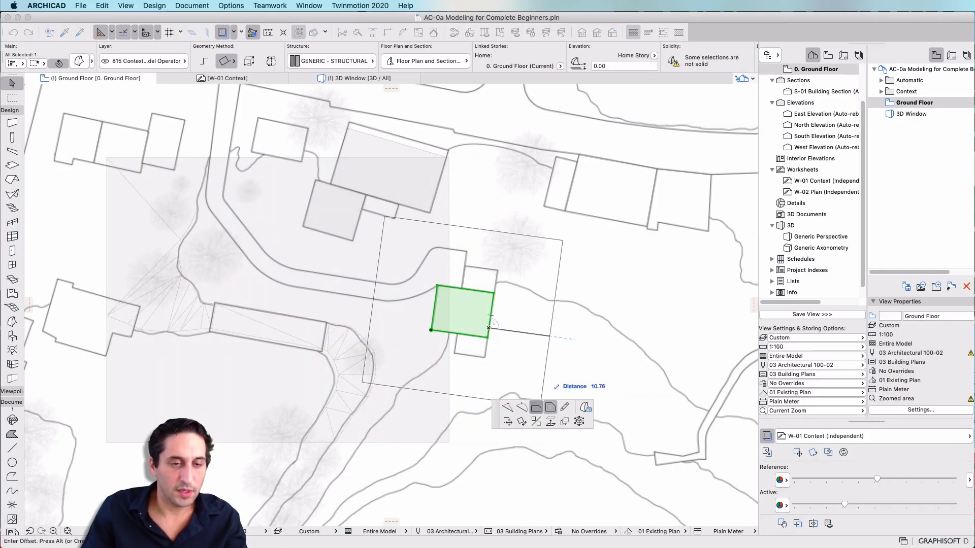
{"action": "key", "text": "Escape"}
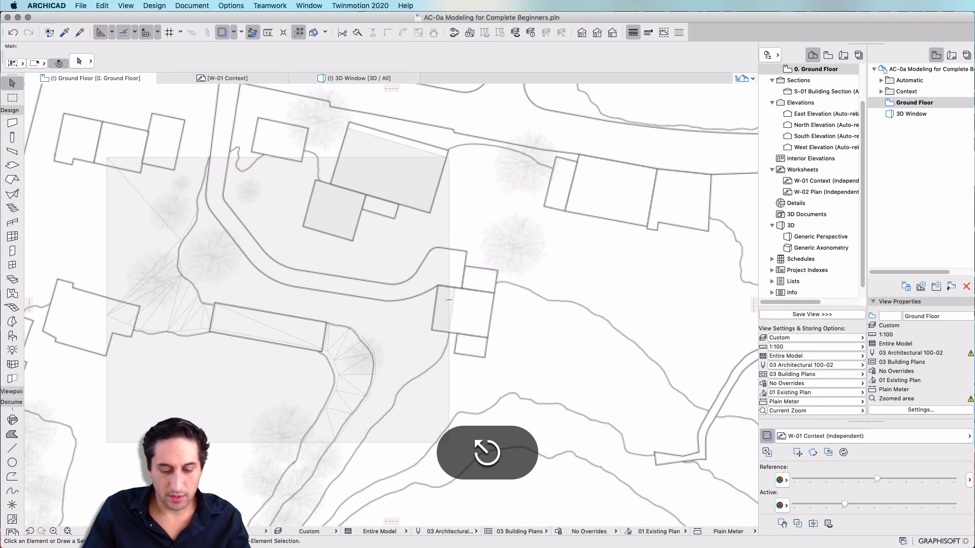
Trace the building on the site's west edge as another rotated-rectangle morph
{"action": "left_click", "coordinate": [450, 305], "text": "ctrl+alt"}
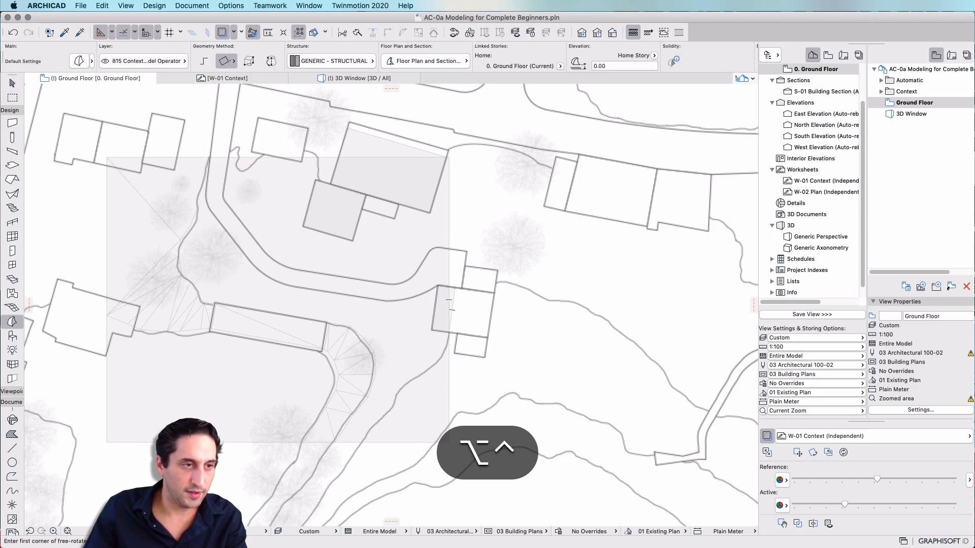
{"action": "left_click", "coordinate": [139, 305]}
{"action": "left_click", "coordinate": [106, 297]}
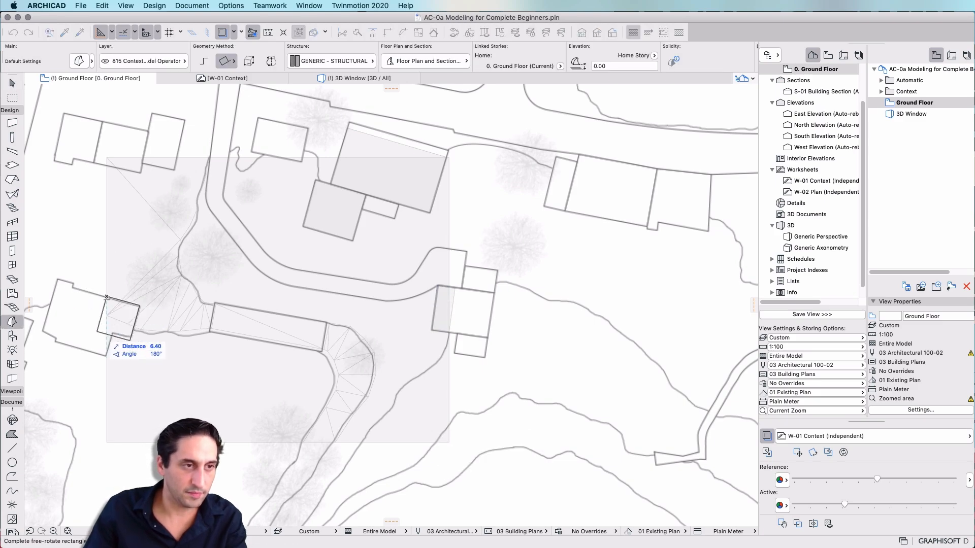
{"action": "left_click", "coordinate": [99, 329]}
{"action": "middle_click_drag", "start_coordinate": [99, 329], "coordinate": [236, 323]}
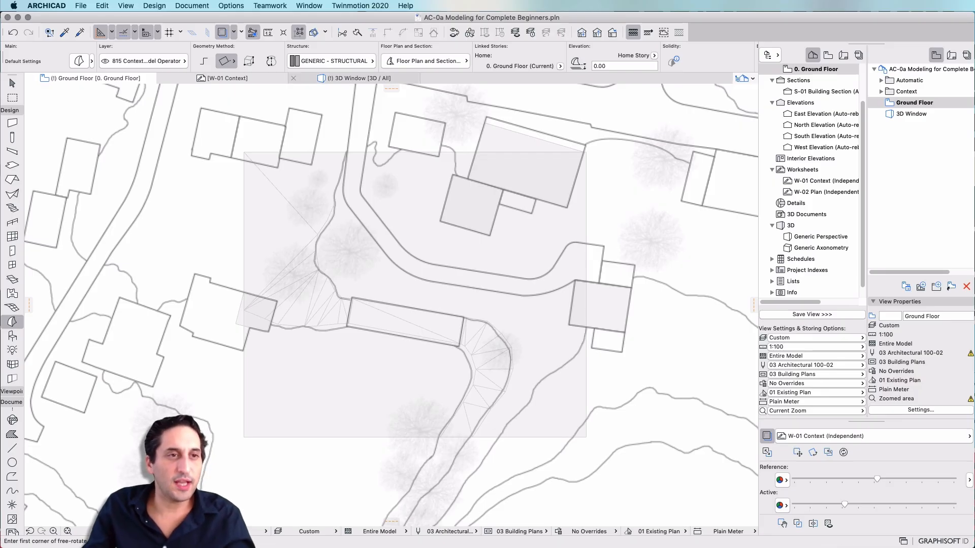
In the 3D window, view the site from above and select the four building footprint morphs
{"action": "left_click", "coordinate": [356, 78]}
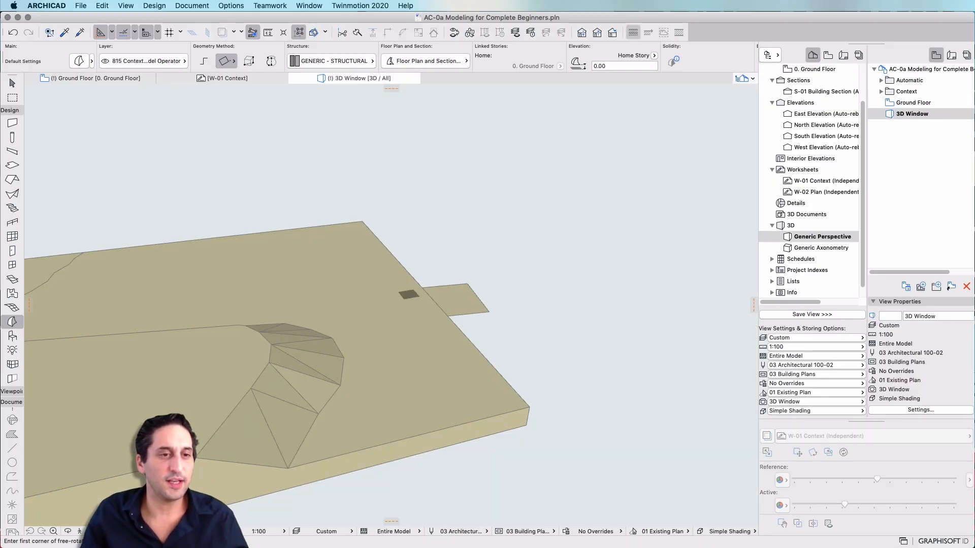
{"action": "middle_click_drag", "start_coordinate": [554, 345], "coordinate": [275, 148], "text": "shift"}
{"action": "middle_click_drag", "start_coordinate": [526, 253], "coordinate": [526, 244], "text": "shift"}
{"action": "scroll", "coordinate": [526, 244], "scroll_direction": "down", "scroll_amount": 8}
{"action": "scroll", "coordinate": [446, 300], "scroll_direction": "up", "scroll_amount": 3}
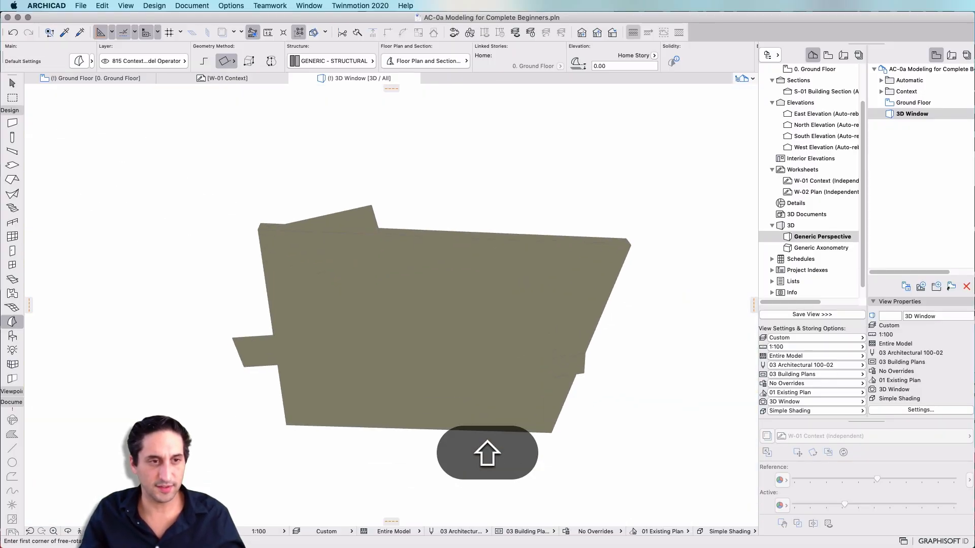
{"action": "key", "text": "Escape"}
{"action": "left_click", "coordinate": [382, 282]}
{"action": "left_click", "coordinate": [345, 226], "text": "shift"}
{"action": "left_click", "coordinate": [259, 352], "text": "shift"}
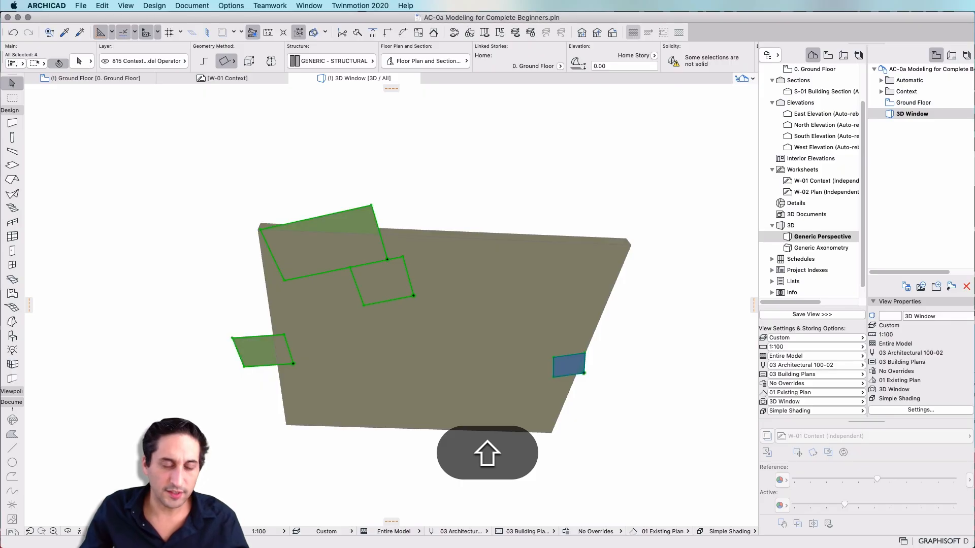
Push-pull the selected building footprint morphs upward by 6 m to form building masses
{"action": "left_click", "coordinate": [574, 364], "text": "shift"}
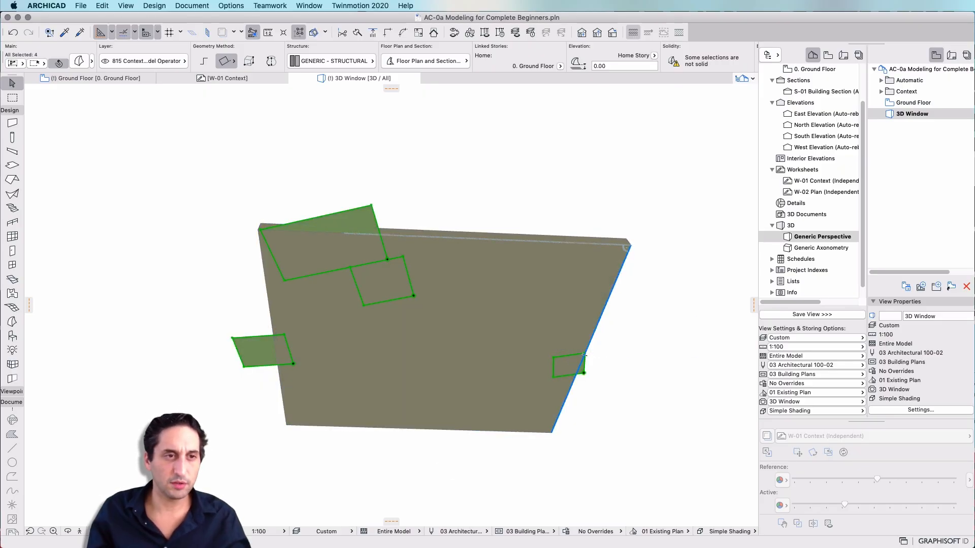
{"action": "left_click", "coordinate": [355, 220]}
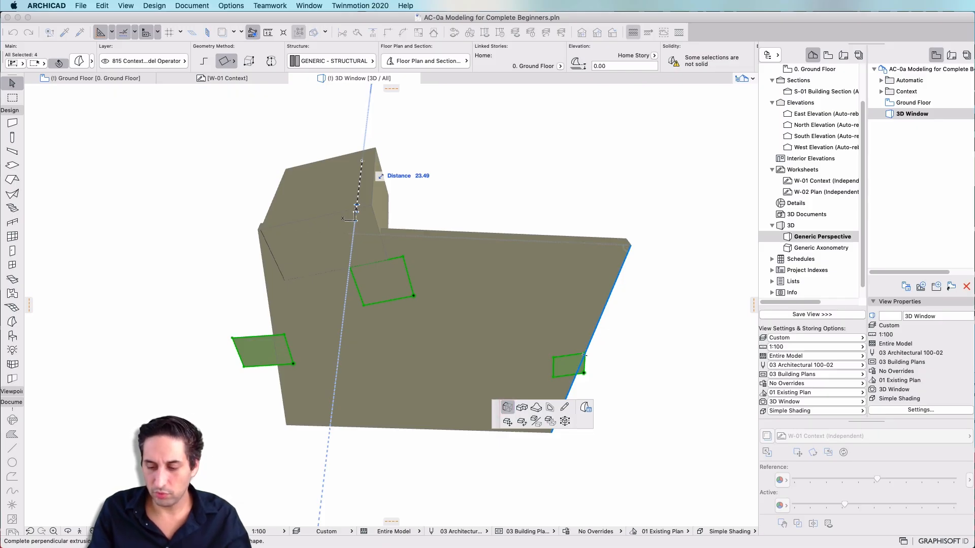
{"action": "type", "text": "6"}
{"action": "key", "text": "Return"}
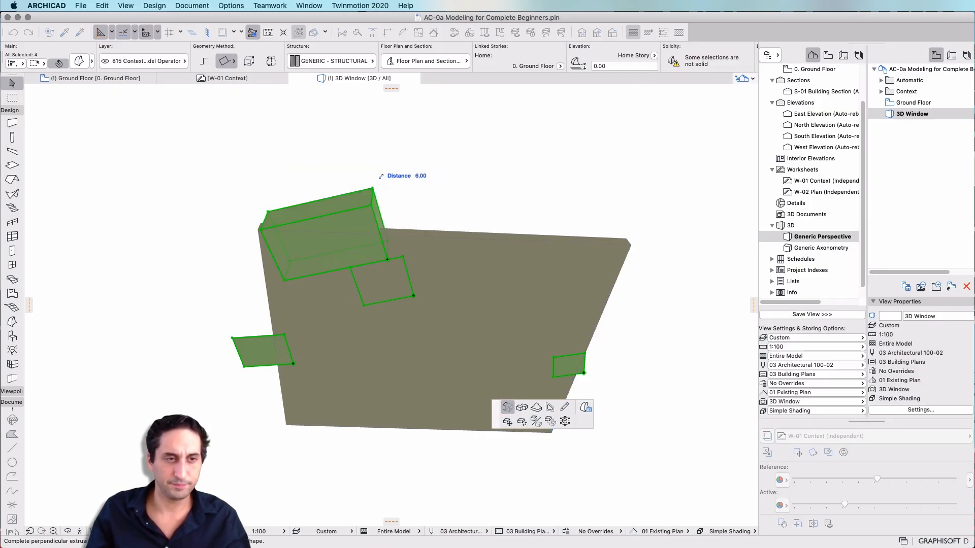
{"action": "middle_click_drag", "start_coordinate": [362, 161], "coordinate": [345, 254], "text": "shift"}
{"action": "left_click", "coordinate": [382, 306]}
{"action": "left_click", "coordinate": [387, 261]}
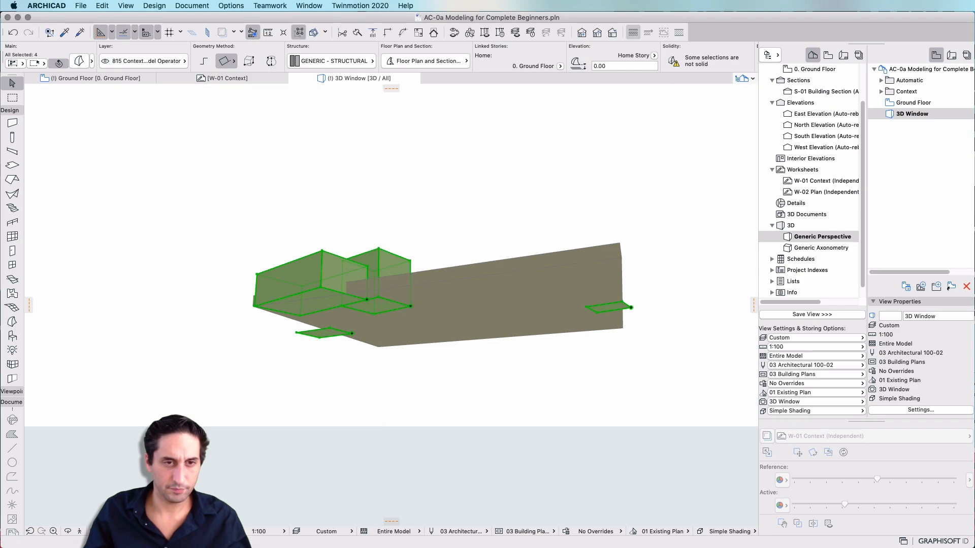
{"action": "left_click", "coordinate": [604, 307]}
{"action": "type", "text": "6"}
{"action": "key", "text": "Return"}
Push-pull the west building footprint morph up to about 6 m to match the others
{"action": "left_click", "coordinate": [325, 332]}
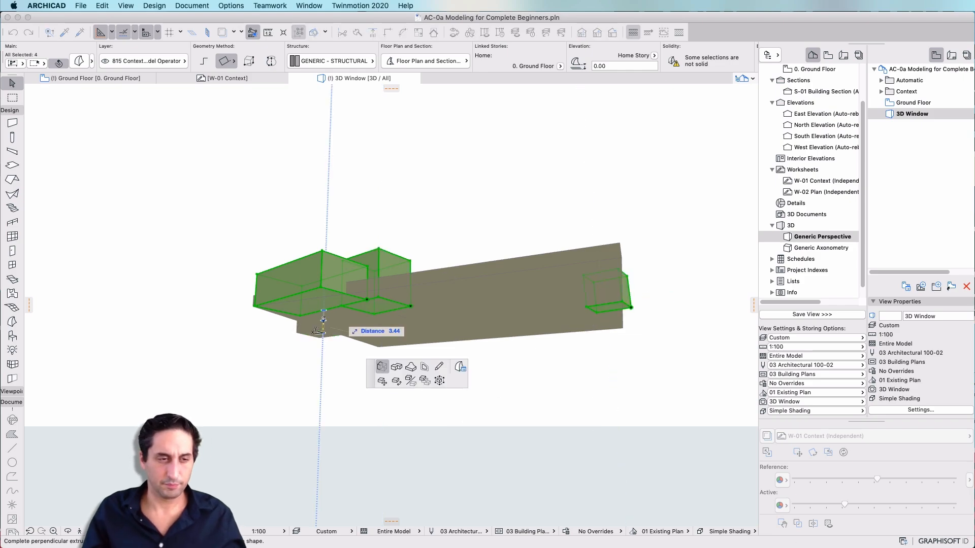
{"action": "middle_click_drag", "start_coordinate": [308, 325], "coordinate": [391, 327], "text": "shift"}
{"action": "scroll", "coordinate": [593, 326], "scroll_direction": "down", "scroll_amount": 6}
{"action": "key", "text": "shift"}
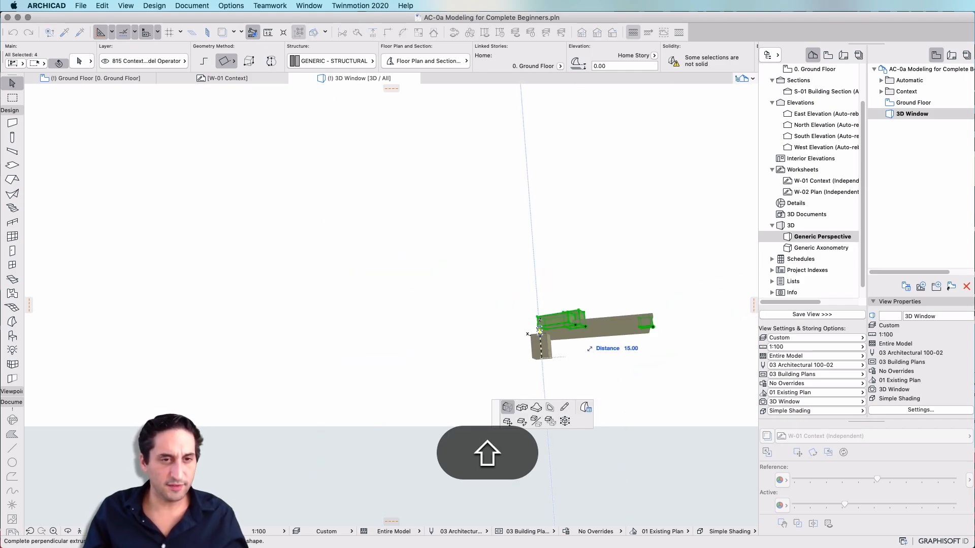
{"action": "middle_click_drag", "start_coordinate": [544, 274], "coordinate": [525, 318], "text": "shift"}
{"action": "scroll", "coordinate": [525, 315], "scroll_direction": "down", "scroll_amount": 10}
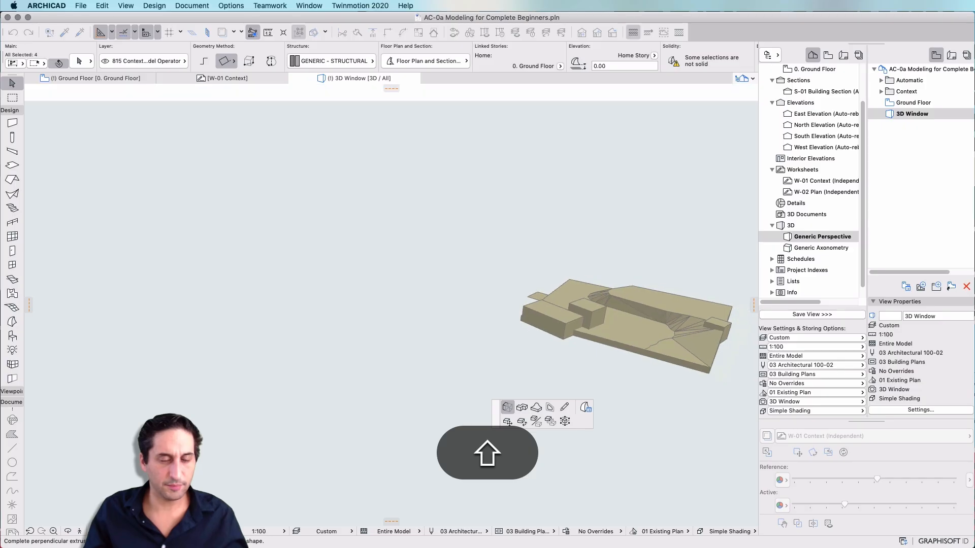
{"action": "scroll", "coordinate": [573, 295], "scroll_direction": "up", "scroll_amount": 10}
{"action": "scroll", "coordinate": [572, 294], "scroll_direction": "down", "scroll_amount": 2}
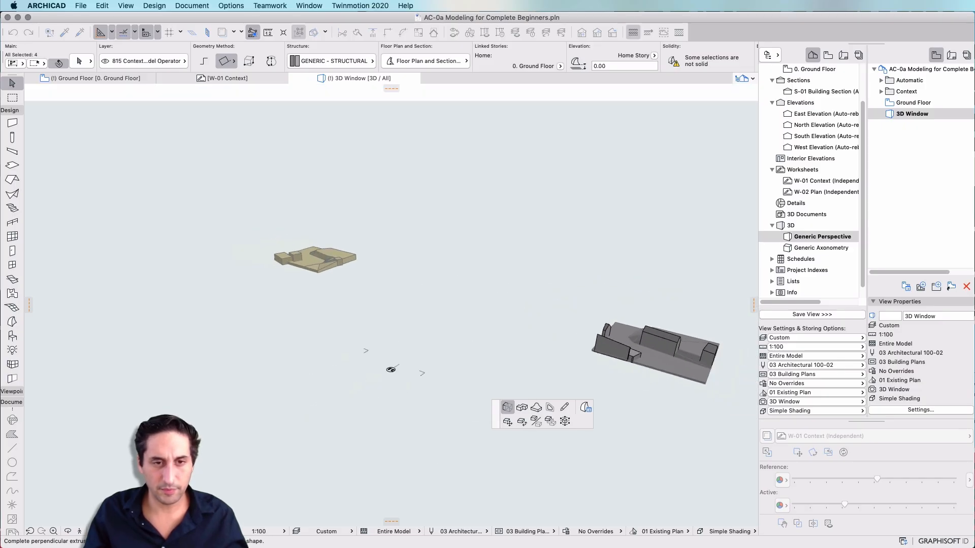
{"action": "scroll", "coordinate": [286, 244], "scroll_direction": "up", "scroll_amount": 8}
{"action": "key", "text": "Escape"}
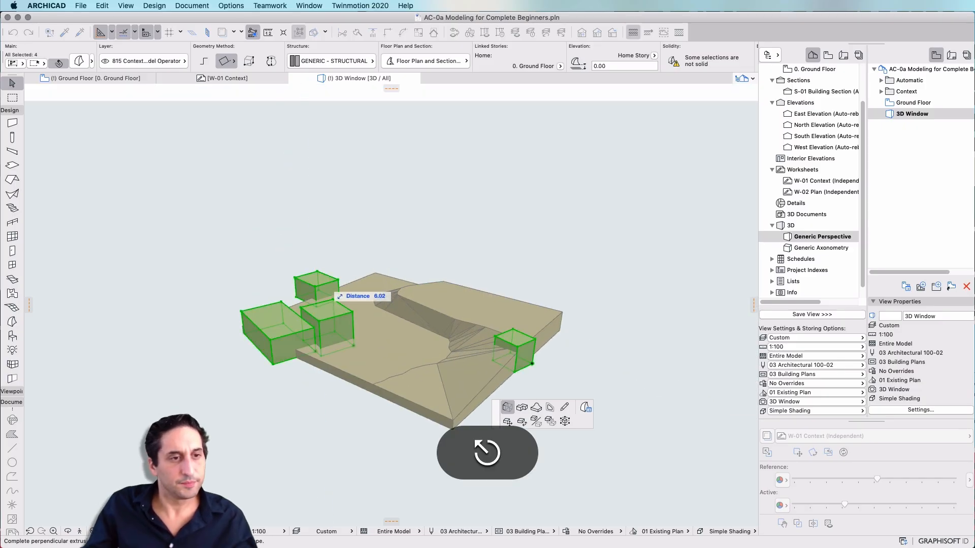
Draw a new edge across the east building mass's top face, between the midpoints of its long sides
{"action": "key", "text": "shift+Escape"}
{"action": "middle_click_drag", "start_coordinate": [457, 254], "coordinate": [284, 302], "text": "shift"}
{"action": "scroll", "coordinate": [479, 268], "scroll_direction": "up", "scroll_amount": 3}
{"action": "key", "text": "shift+Escape"}
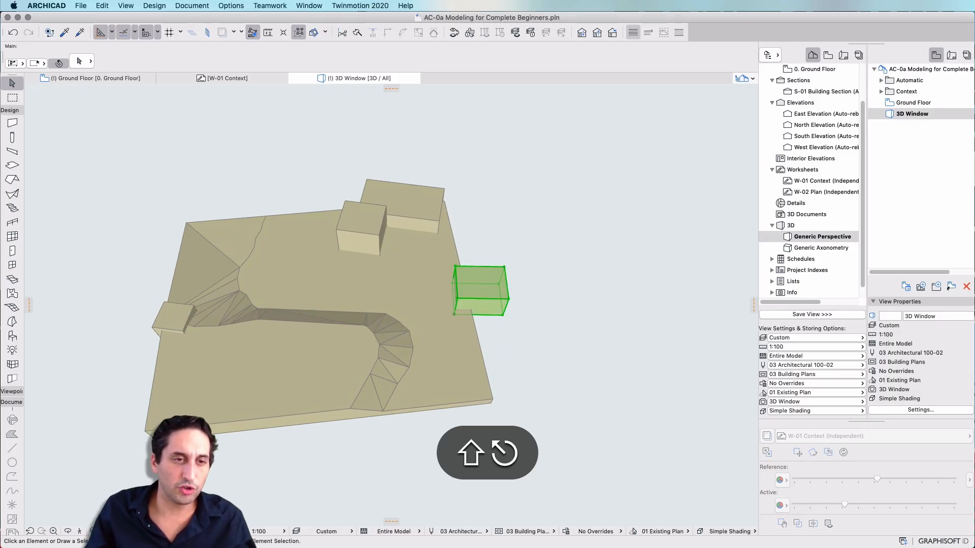
{"action": "left_click", "coordinate": [485, 275], "text": "shift"}
{"action": "scroll", "coordinate": [485, 274], "scroll_direction": "up", "scroll_amount": 10}
{"action": "scroll", "coordinate": [485, 275], "scroll_direction": "down", "scroll_amount": 5}
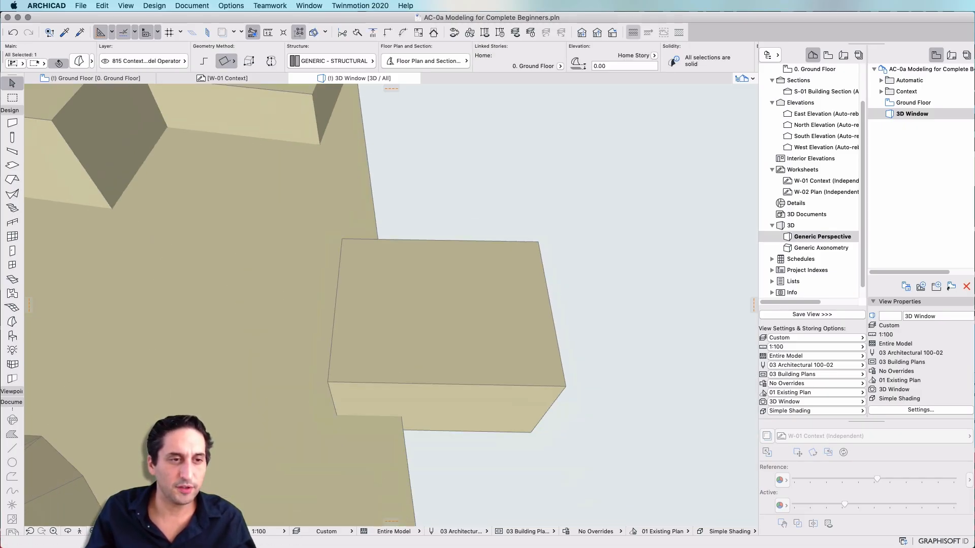
{"action": "left_click", "coordinate": [335, 303]}
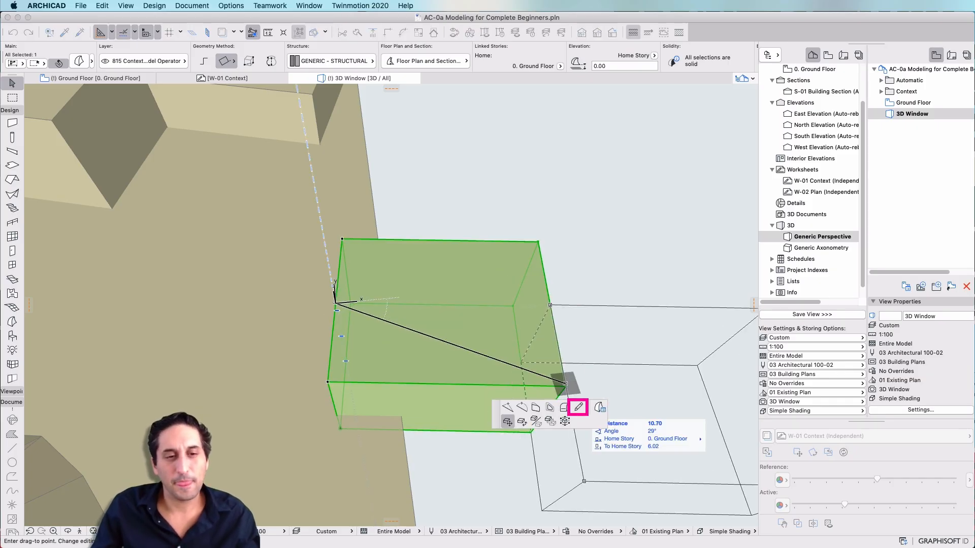
{"action": "left_click", "coordinate": [507, 422]}
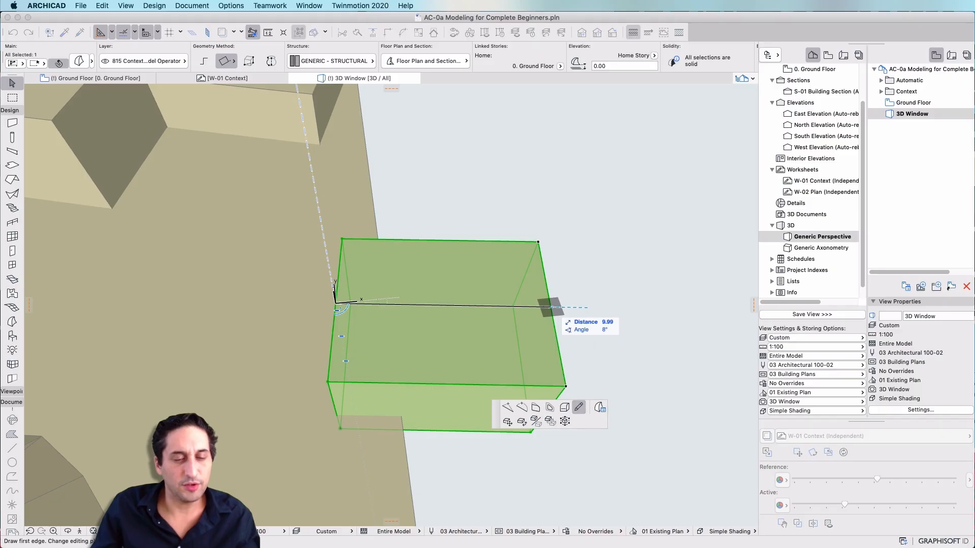
{"action": "left_click", "coordinate": [551, 306]}
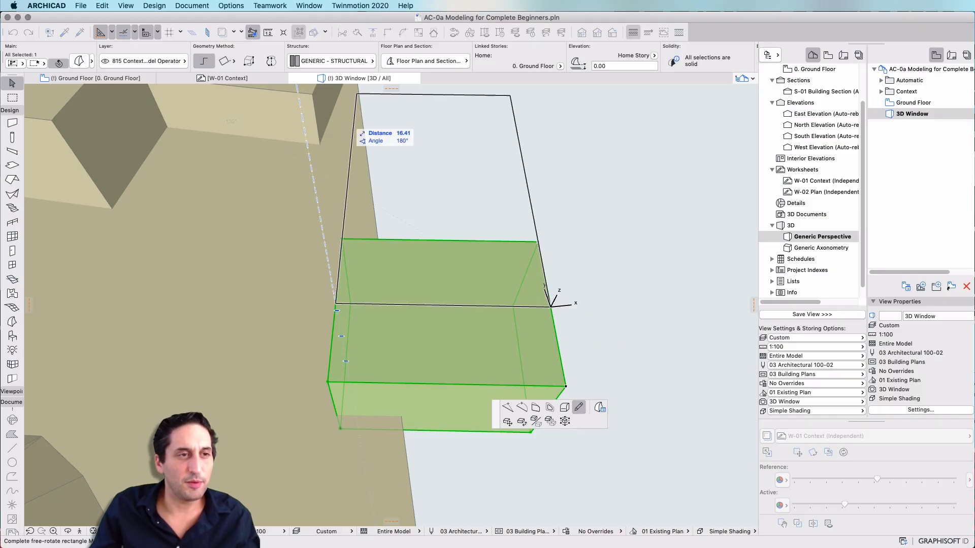
{"action": "key", "text": "Escape"}
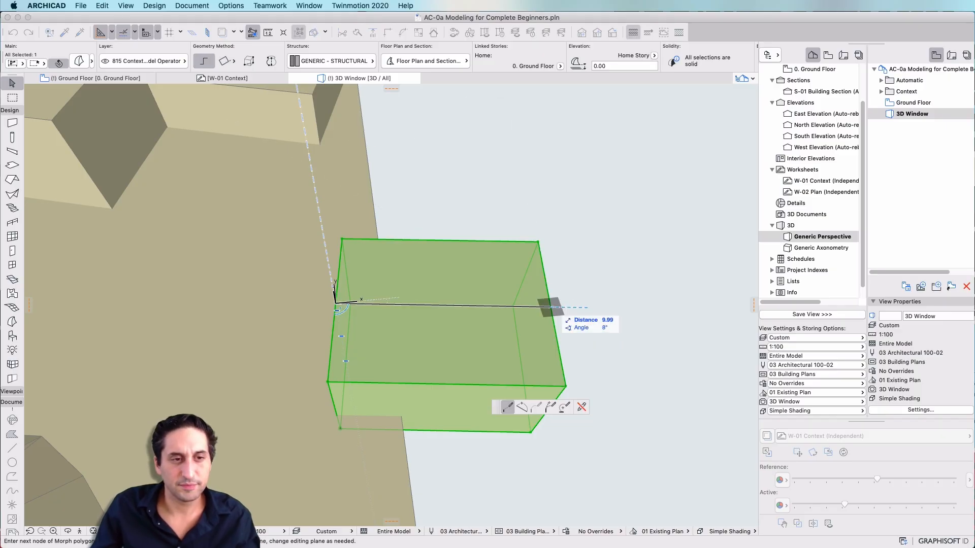
{"action": "double_click", "coordinate": [551, 307]}
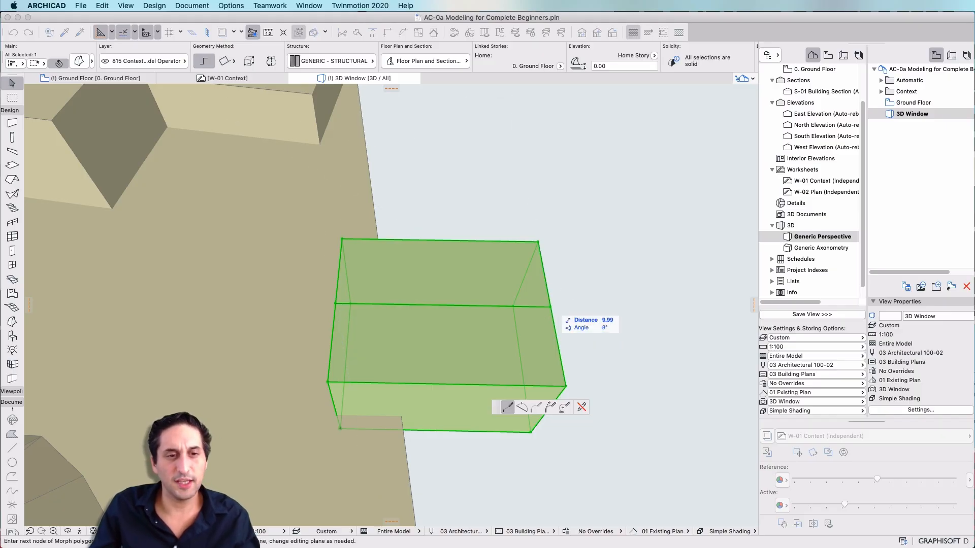
{"action": "key", "text": "Escape"}
{"action": "left_click_drag", "start_coordinate": [551, 307], "coordinate": [629, 353]}
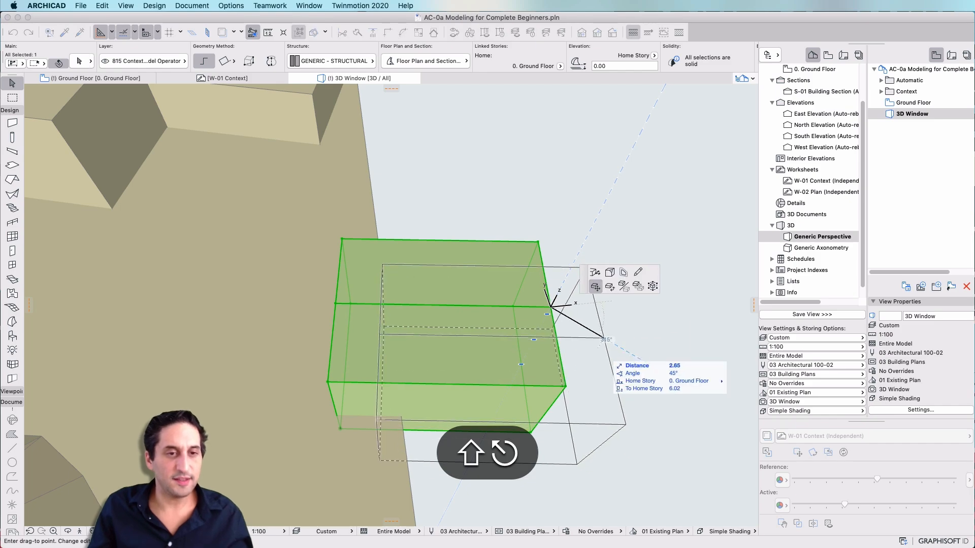
{"action": "key", "text": "shift+Escape"}
{"action": "key", "text": "shift+Escape"}
{"action": "key", "text": "g"}
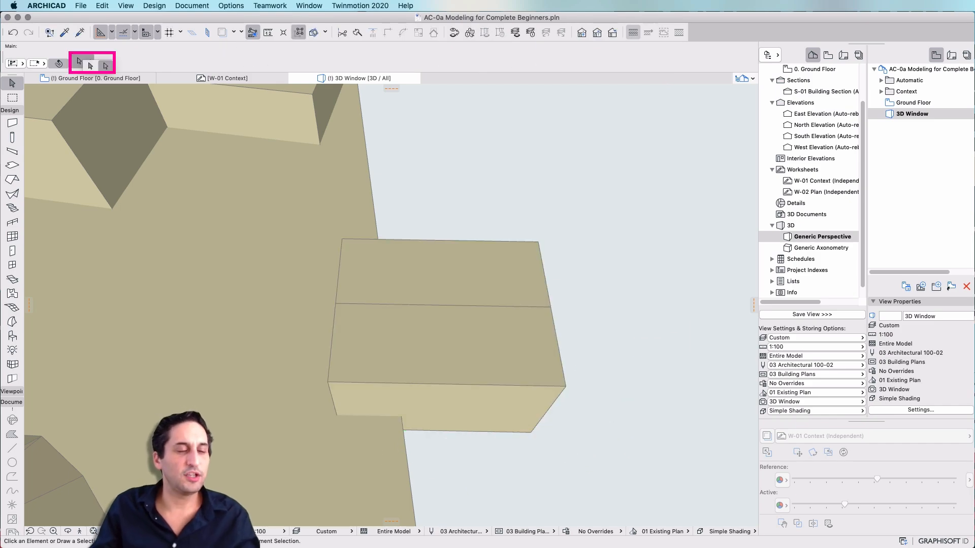
Raise the new top-face edge about 2 m to turn the east building's roof into a gable
{"action": "left_click", "coordinate": [443, 305]}
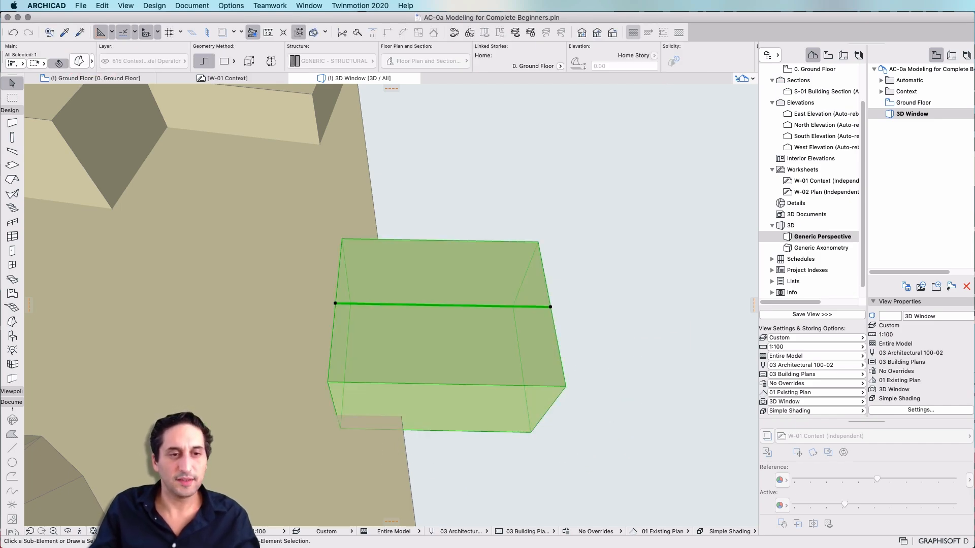
{"action": "middle_click_drag", "start_coordinate": [443, 305], "coordinate": [528, 359], "text": "shift"}
{"action": "key", "text": "shift+super+d"}
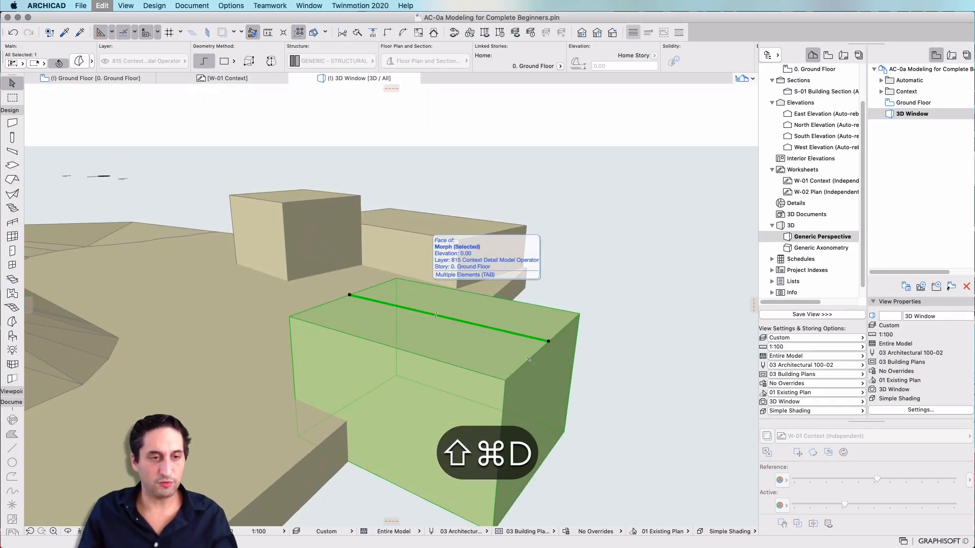
{"action": "key", "text": "super+d"}
{"action": "left_click", "coordinate": [506, 380]}
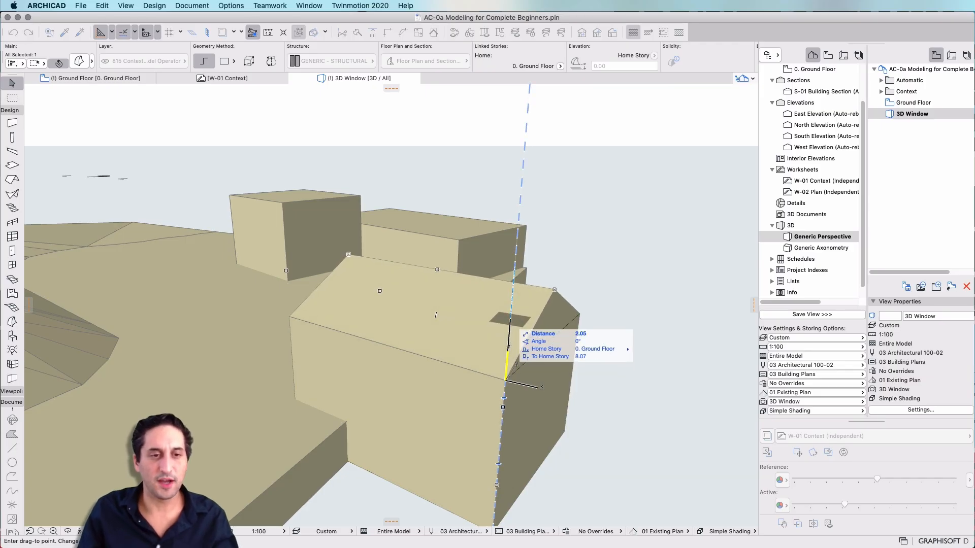
{"action": "key", "text": "super+z"}
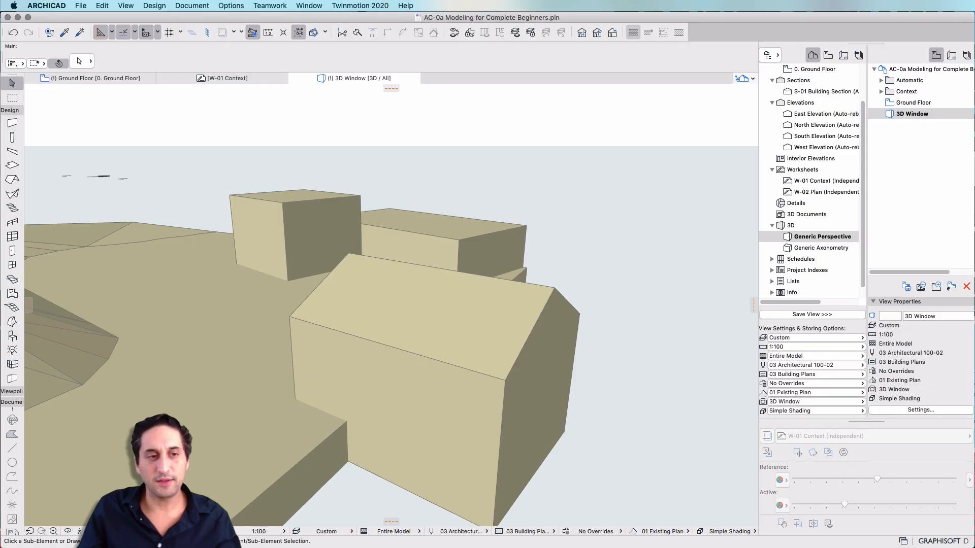
{"action": "key", "text": "super+z"}
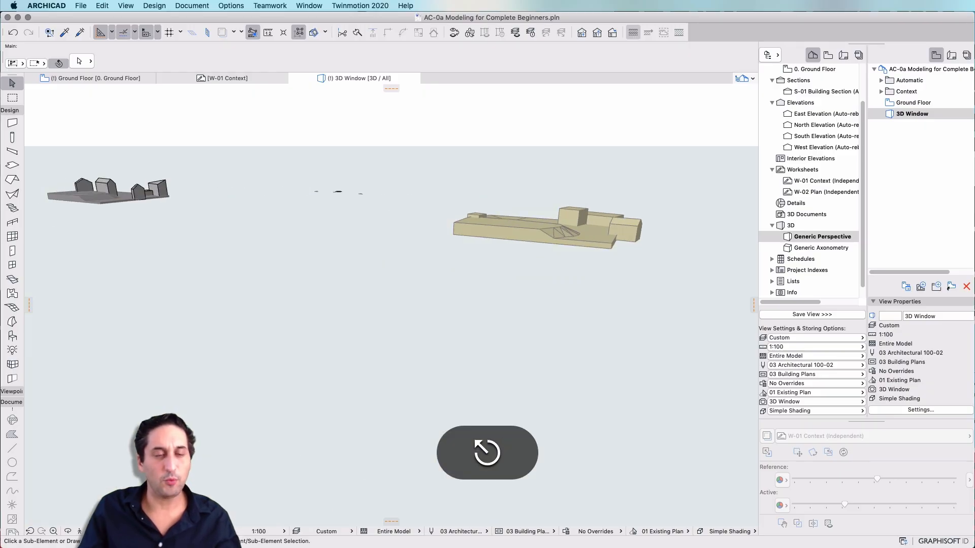
{"action": "scroll", "coordinate": [579, 244], "scroll_direction": "up", "scroll_amount": 10}
{"action": "scroll", "coordinate": [579, 244], "scroll_direction": "down", "scroll_amount": 5}
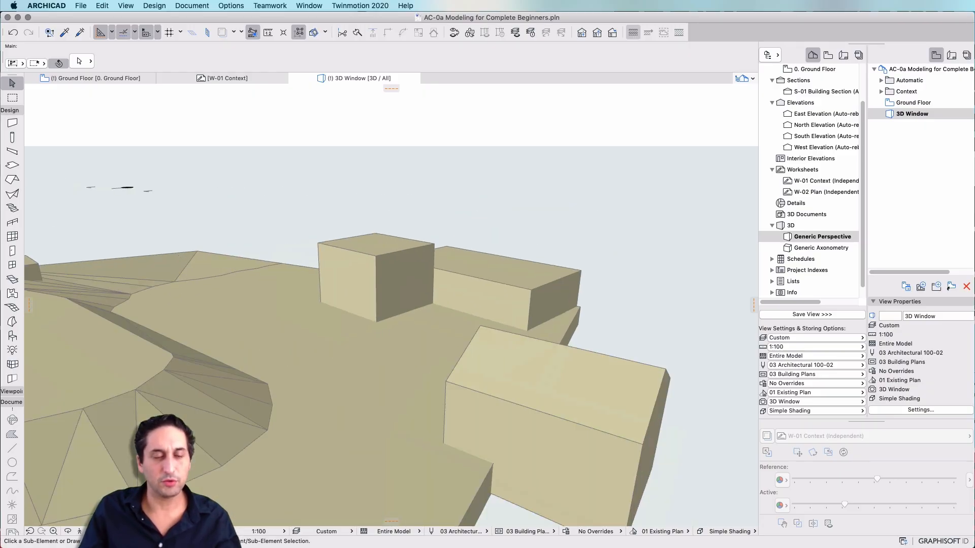
{"action": "key", "text": "Escape"}
{"action": "scroll", "coordinate": [574, 264], "scroll_direction": "down", "scroll_amount": 1}
{"action": "scroll", "coordinate": [584, 261], "scroll_direction": "down", "scroll_amount": 3}
{"action": "left_click", "coordinate": [563, 358]}
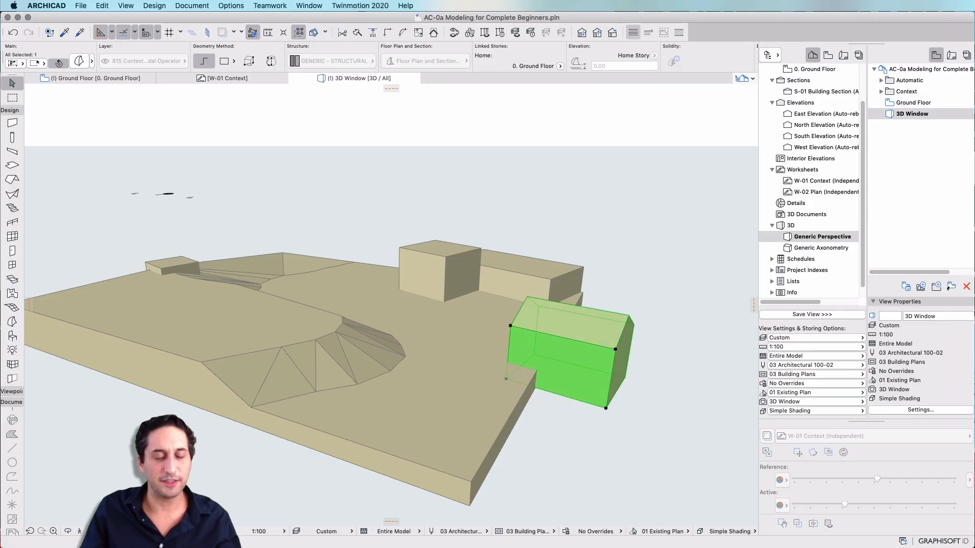
{"action": "key", "text": "Escape"}
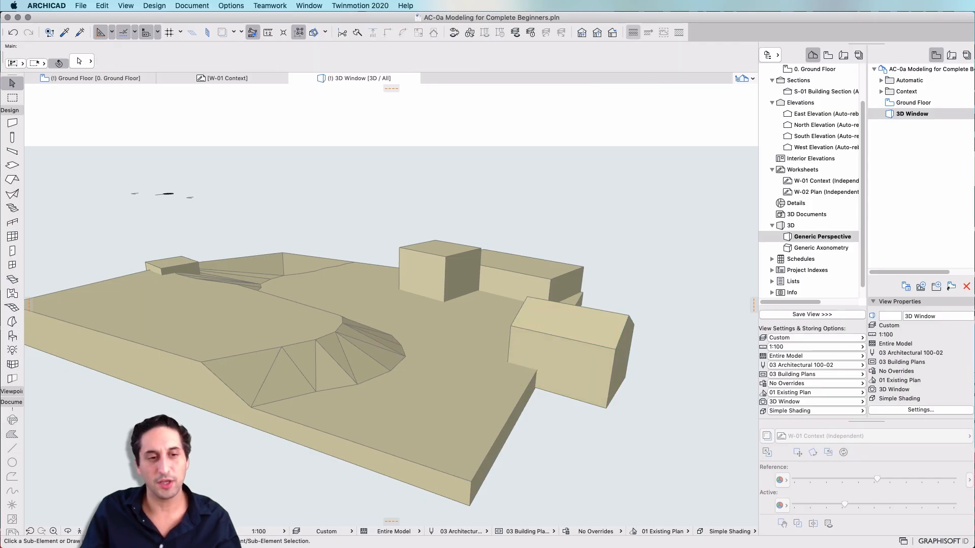
{"action": "key", "text": "Escape"}
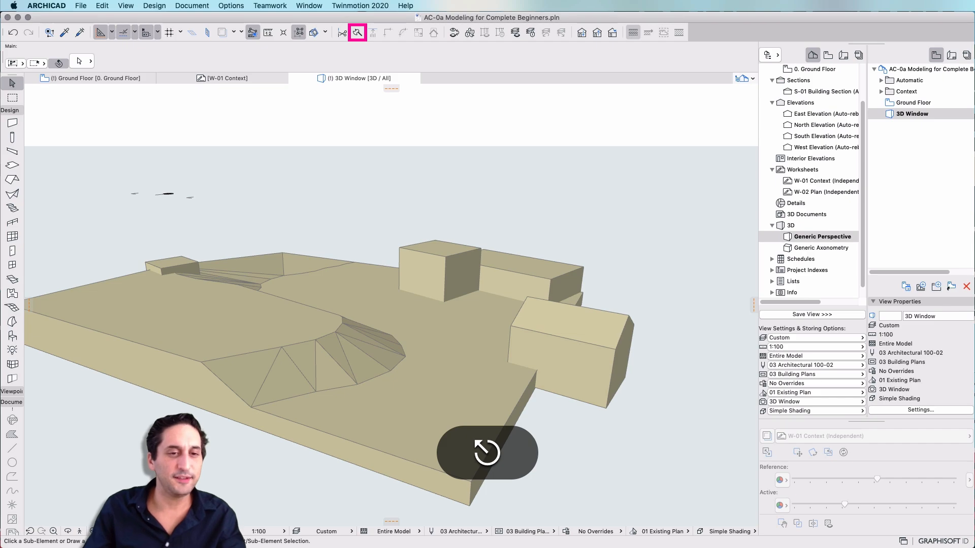
Split the east building mass with the Split tool along a line near its front and delete the outer part
{"action": "left_click", "coordinate": [602, 388]}
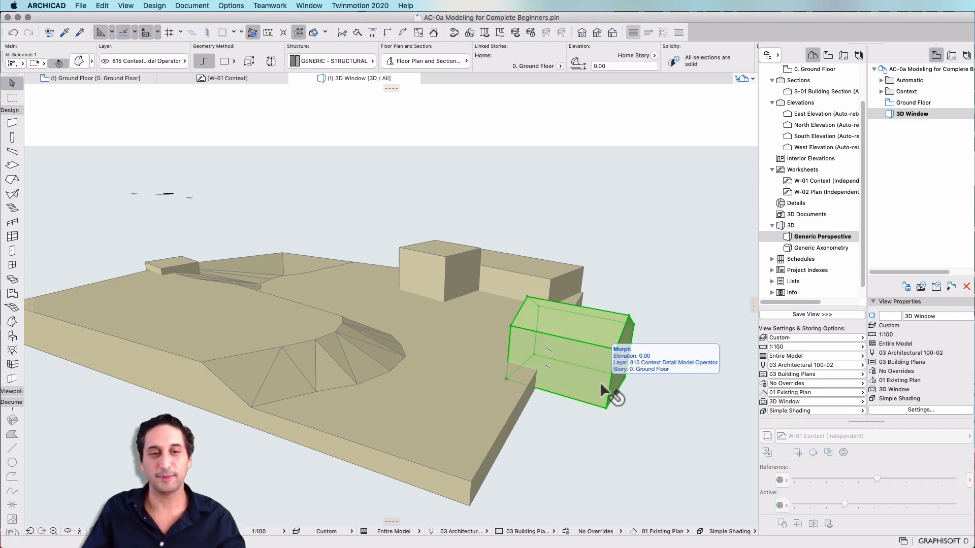
{"action": "left_click", "coordinate": [357, 33]}
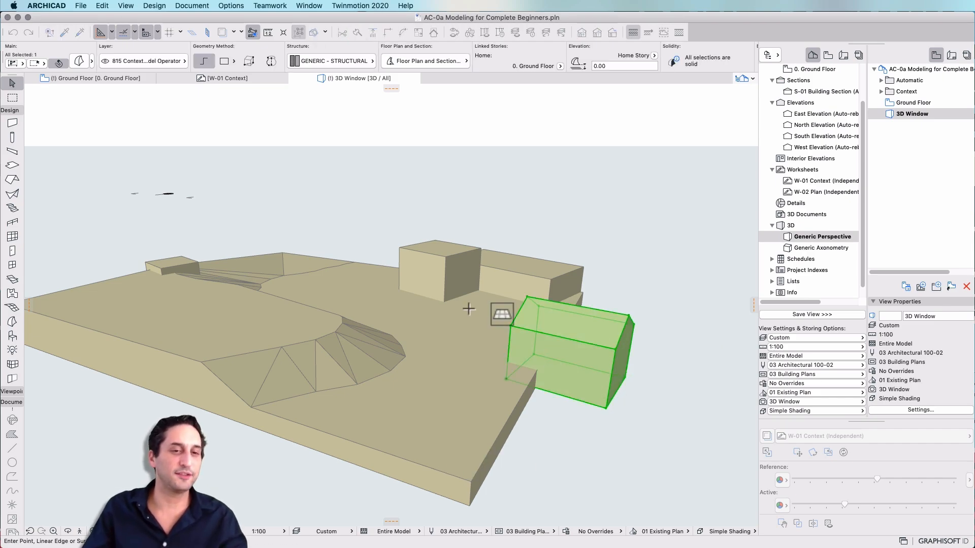
{"action": "left_click", "coordinate": [521, 408]}
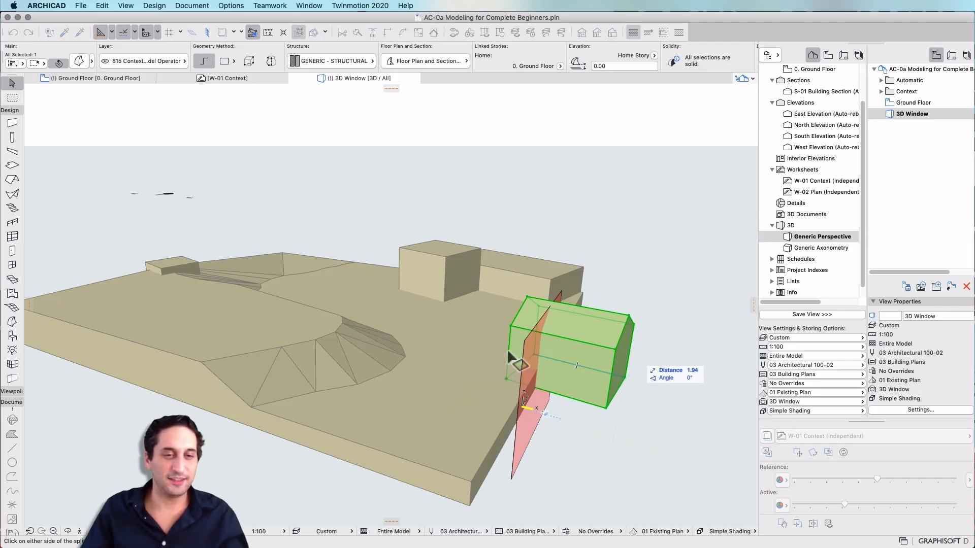
{"action": "left_click", "coordinate": [671, 393]}
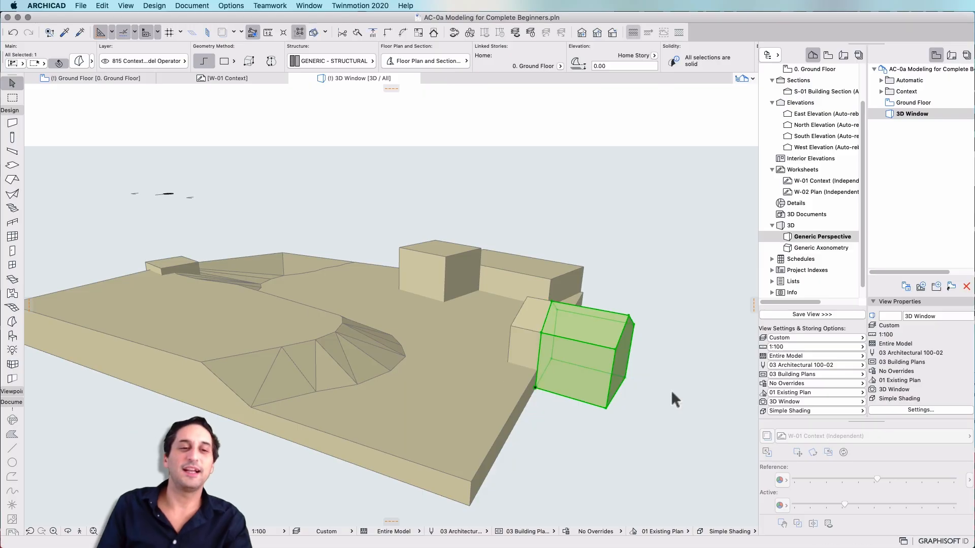
{"action": "key", "text": "BackSpace"}
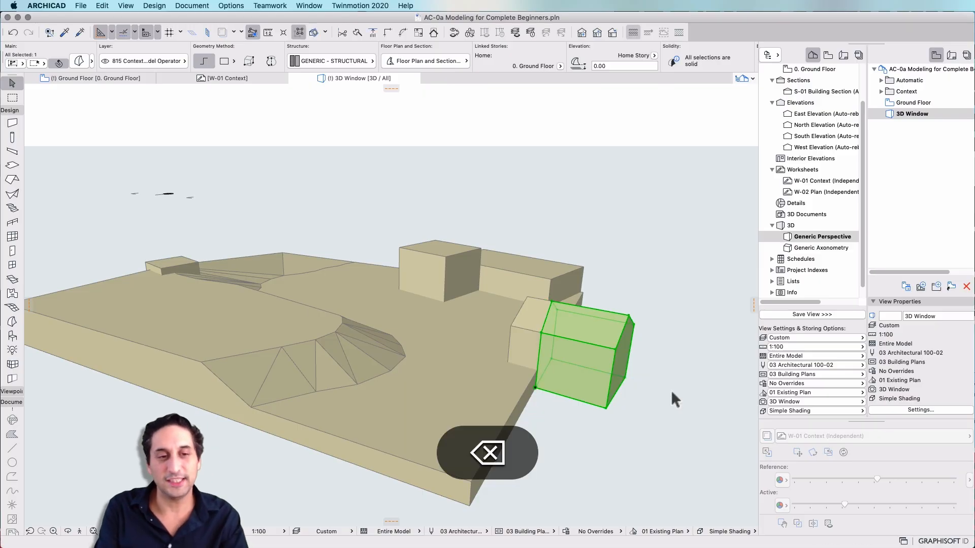
Undo the last two actions on the site model
{"action": "key", "text": "super+z"}
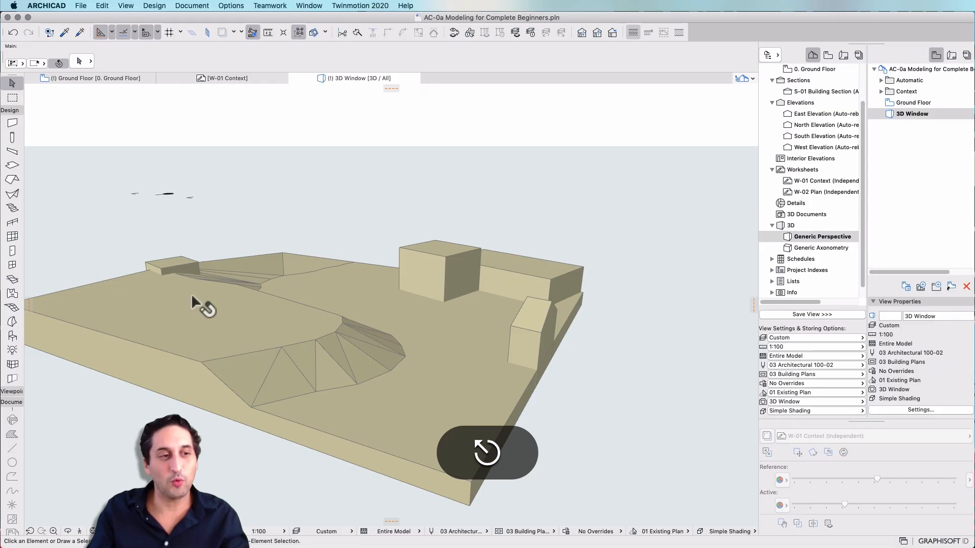
{"action": "scroll", "coordinate": [607, 364], "scroll_direction": "down", "scroll_amount": 10}
{"action": "scroll", "coordinate": [410, 333], "scroll_direction": "up", "scroll_amount": 5}
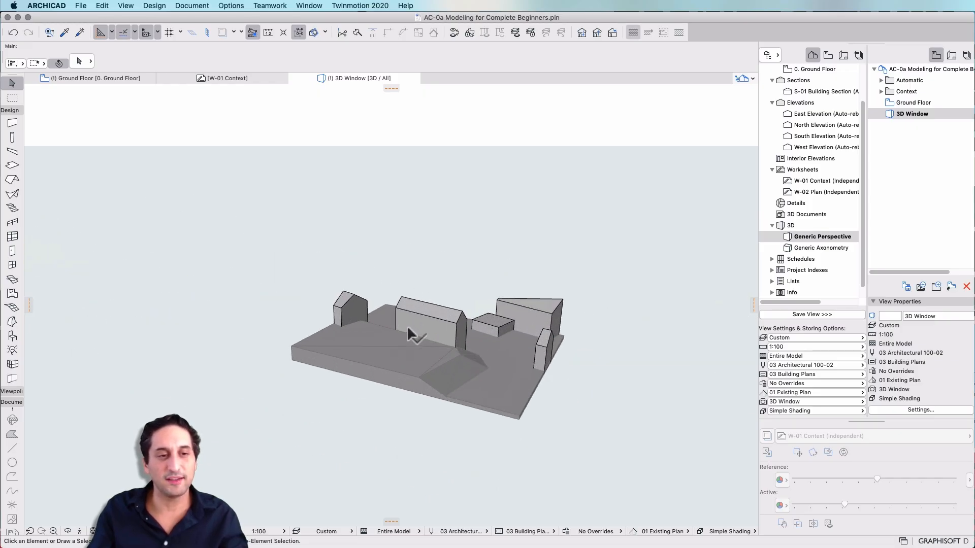
{"action": "key", "text": "super+z"}
{"action": "left_click", "coordinate": [508, 370]}
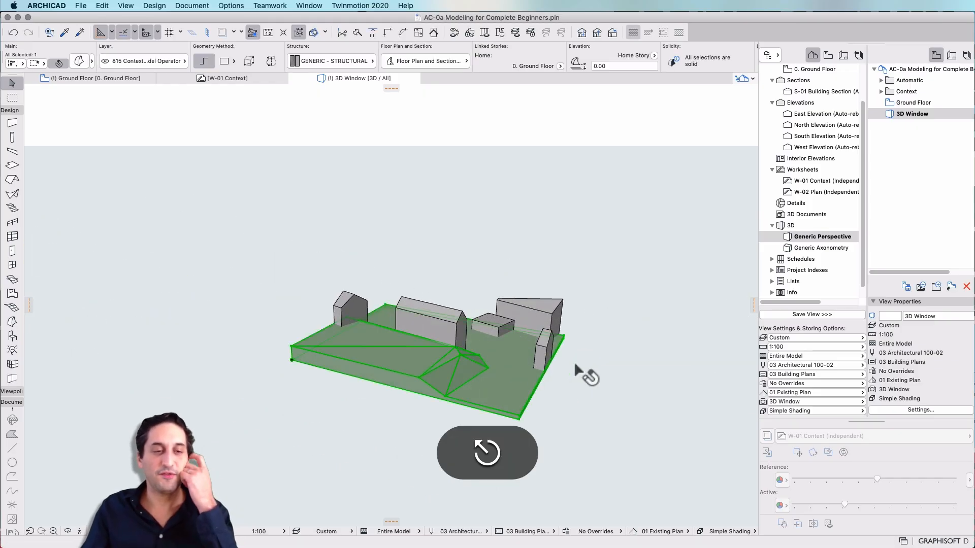
{"action": "middle_click_drag", "start_coordinate": [567, 330], "coordinate": [154, 300]}
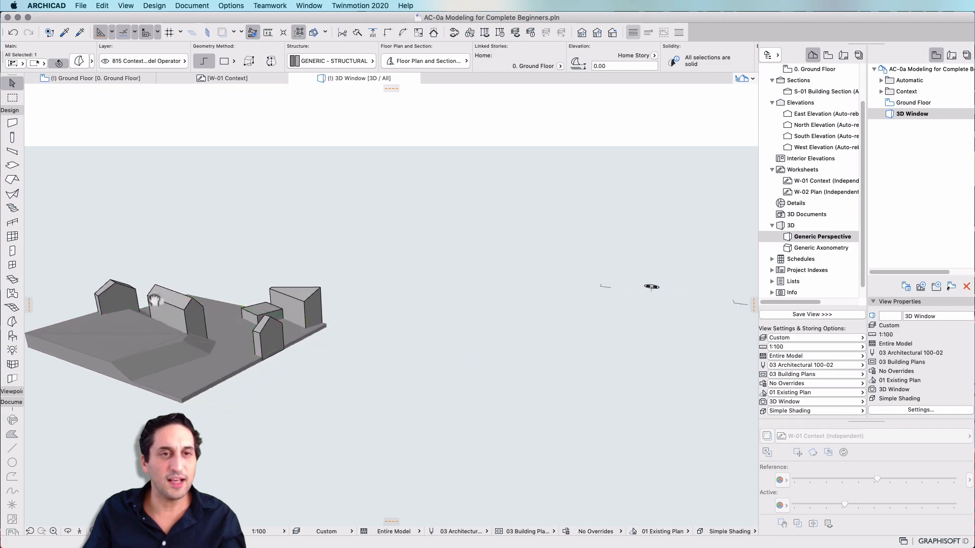
Select the site morph together with the building masses and remove the site morph's sand surface override so it shows plain grey
{"action": "scroll", "coordinate": [155, 301], "scroll_direction": "down", "scroll_amount": 5}
{"action": "key", "text": "Escape"}
{"action": "left_click_drag", "start_coordinate": [439, 342], "coordinate": [651, 455]}
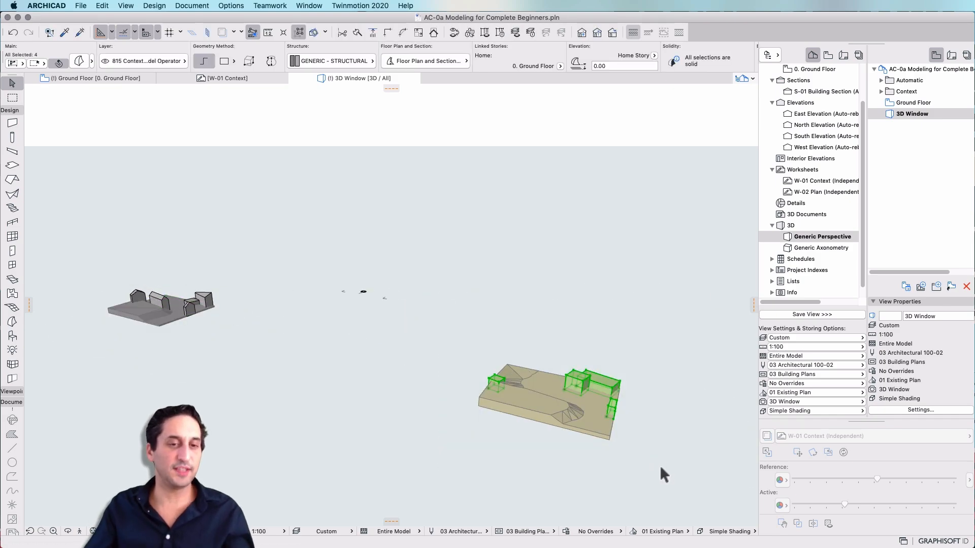
{"action": "left_click", "coordinate": [599, 428], "text": "shift"}
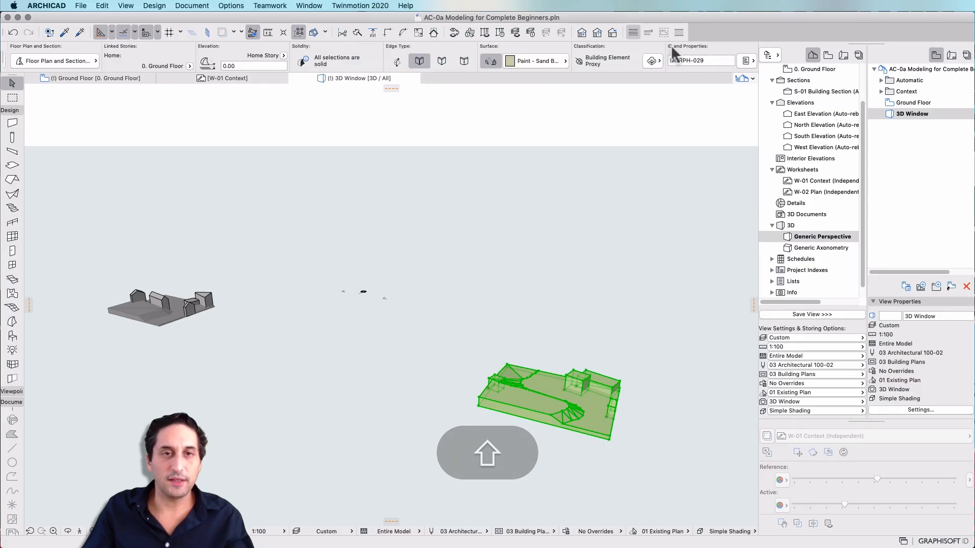
{"action": "left_click", "coordinate": [524, 62]}
{"action": "left_click", "coordinate": [492, 62]}
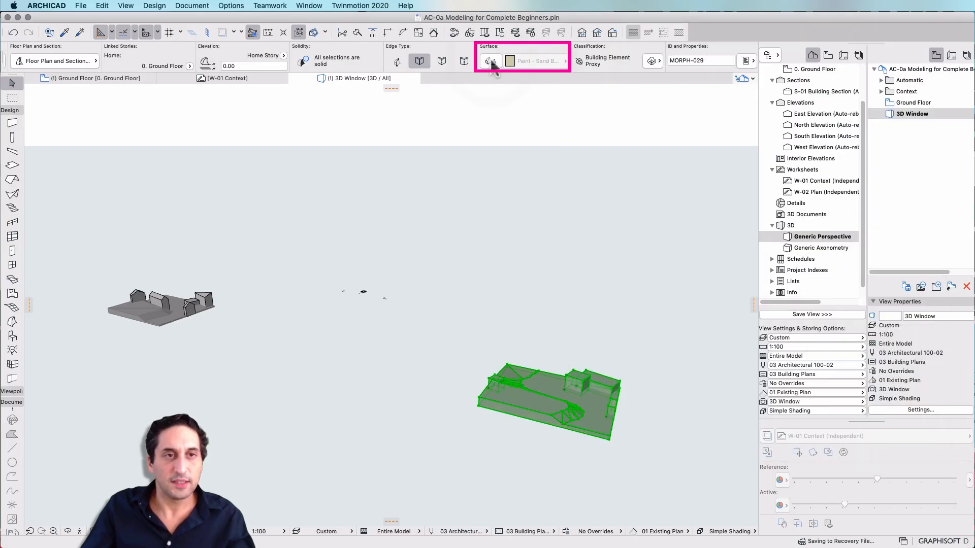
{"action": "scroll", "coordinate": [327, 61], "scroll_direction": "left", "scroll_amount": 5}
{"action": "left_click", "coordinate": [513, 234]}
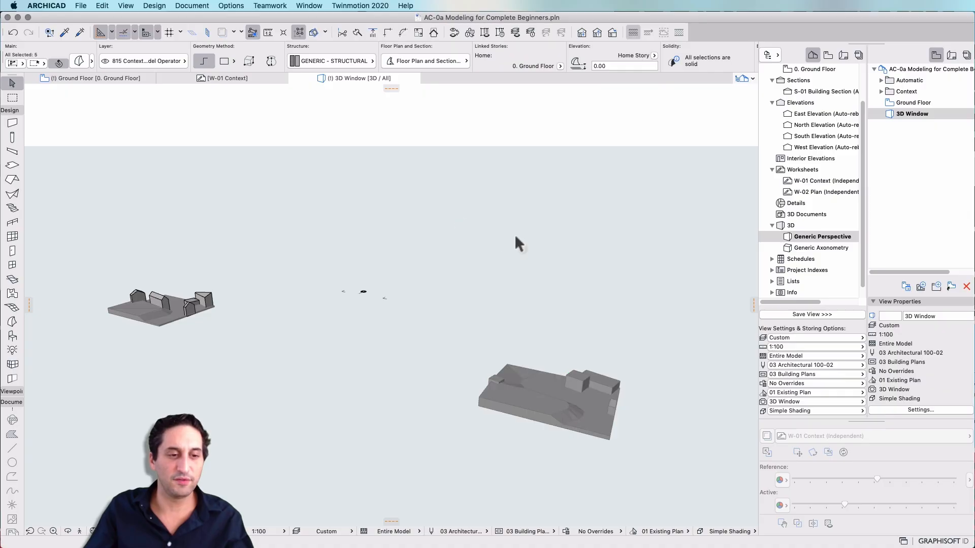
Select all elements of the site model and show only the selection in the 3D window
{"action": "scroll", "coordinate": [473, 263], "scroll_direction": "down", "scroll_amount": 2}
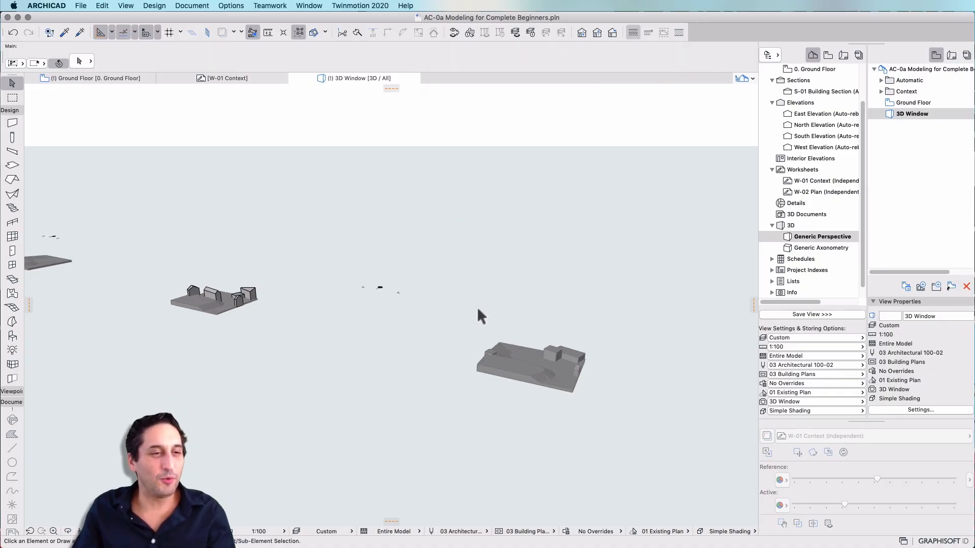
{"action": "middle_click_drag", "start_coordinate": [481, 309], "coordinate": [568, 341], "text": "shift"}
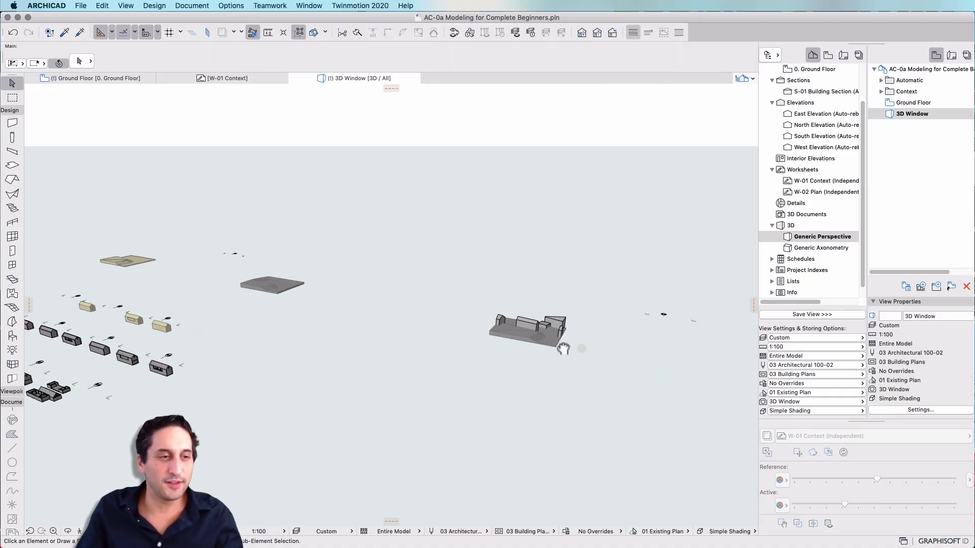
{"action": "middle_click_drag", "start_coordinate": [455, 328], "coordinate": [590, 412], "text": "shift"}
{"action": "scroll", "coordinate": [532, 298], "scroll_direction": "up", "scroll_amount": 6}
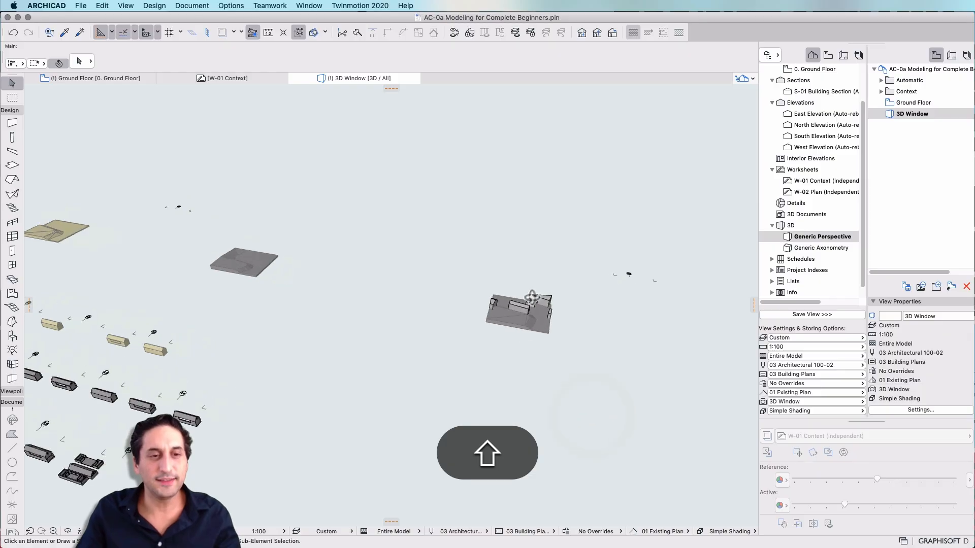
{"action": "key", "text": "Escape"}
{"action": "left_click_drag", "start_coordinate": [290, 209], "coordinate": [628, 474]}
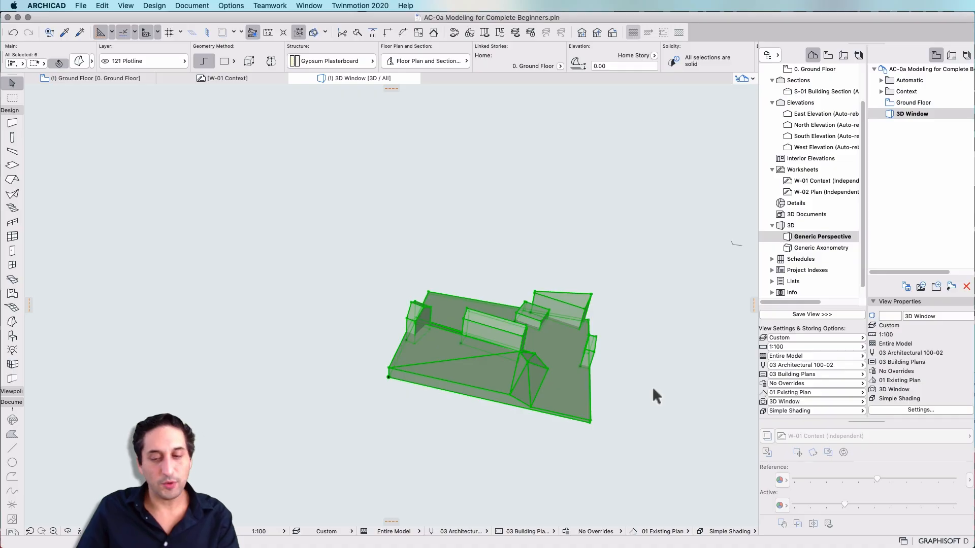
{"action": "key", "text": "F4"}
{"action": "scroll", "coordinate": [500, 282], "scroll_direction": "up", "scroll_amount": 5}
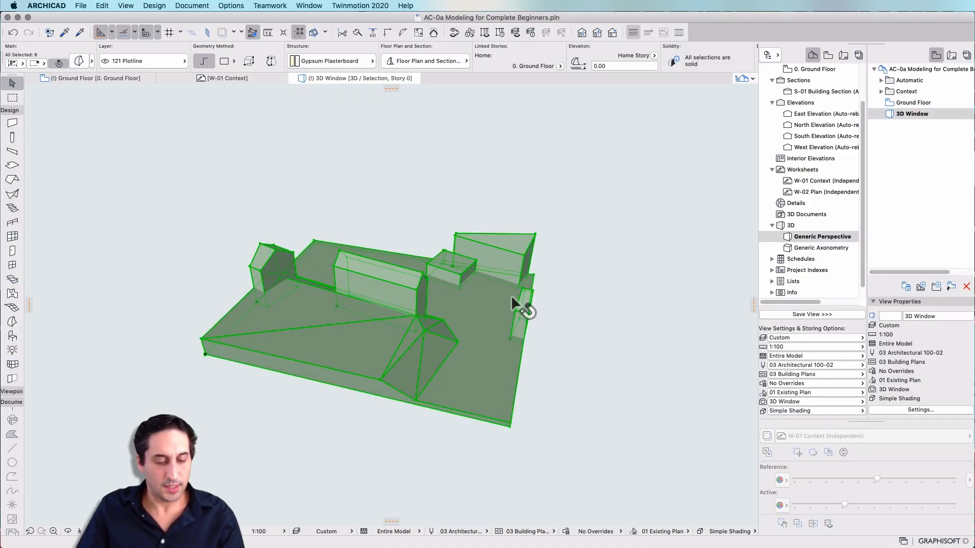
Save the selected 3D model to the Desktop as a StereoLithography file in millimetres at scale 1:500
{"action": "left_click", "coordinate": [81, 5]}
{"action": "left_click", "coordinate": [111, 80]}
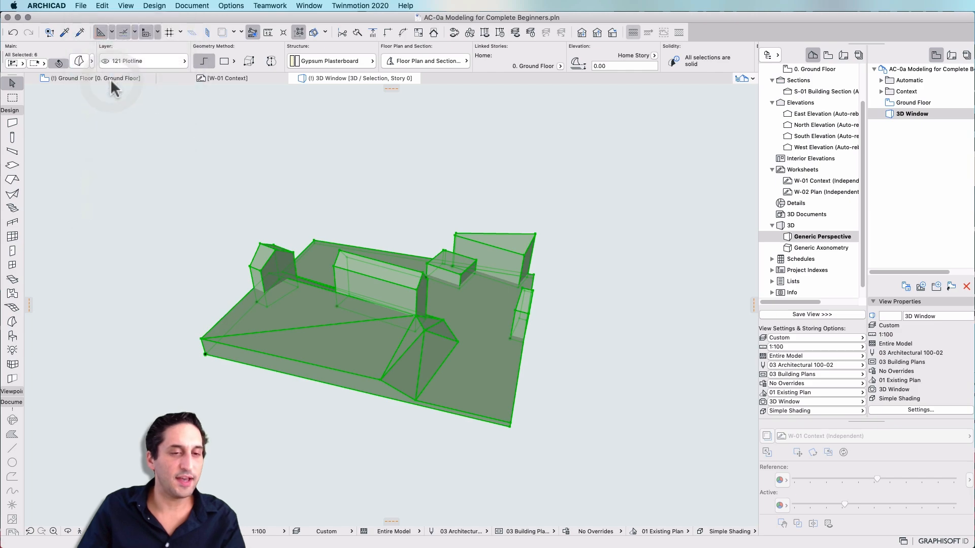
{"action": "scroll", "coordinate": [202, 213], "scroll_direction": "down", "scroll_amount": 15}
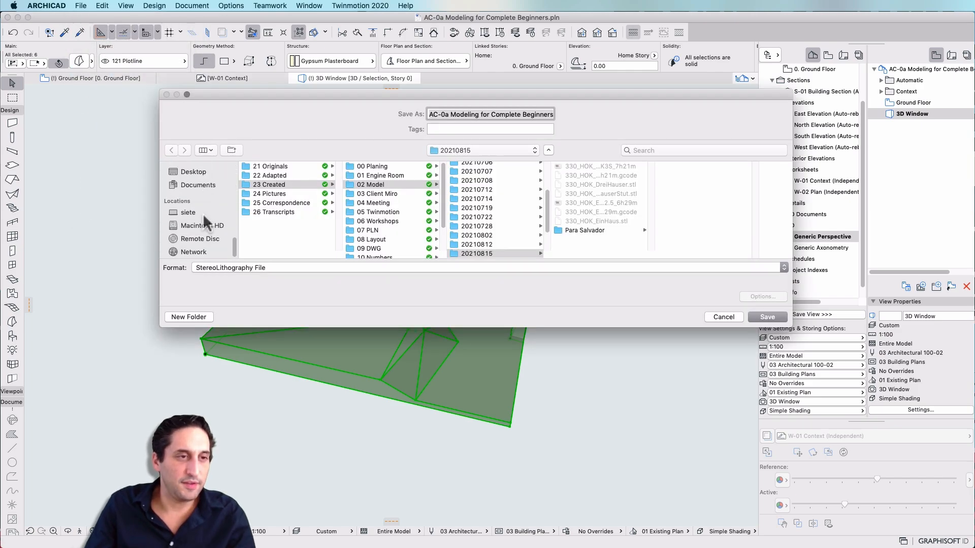
{"action": "left_click", "coordinate": [196, 172]}
{"action": "left_click", "coordinate": [260, 269]}
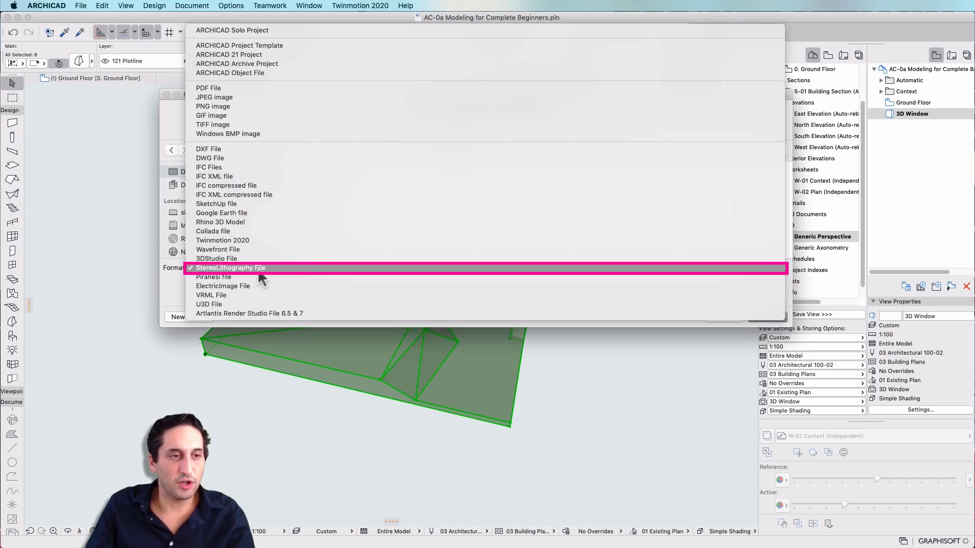
{"action": "left_click", "coordinate": [287, 269]}
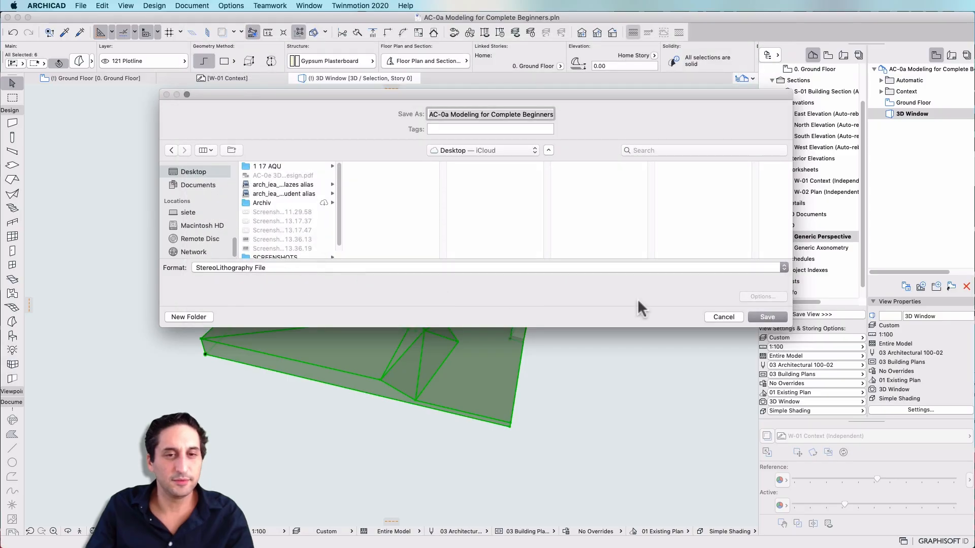
{"action": "left_click", "coordinate": [767, 317]}
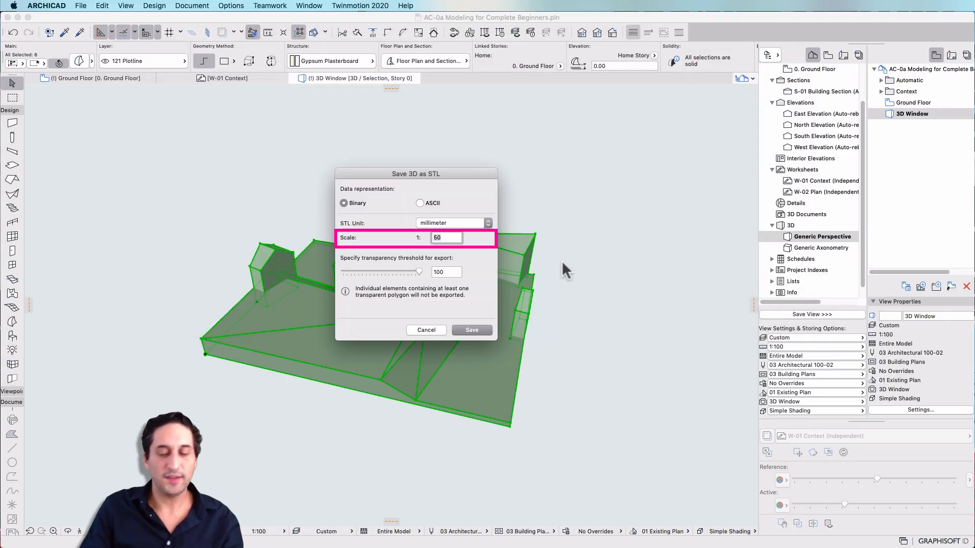
{"action": "type", "text": "500"}
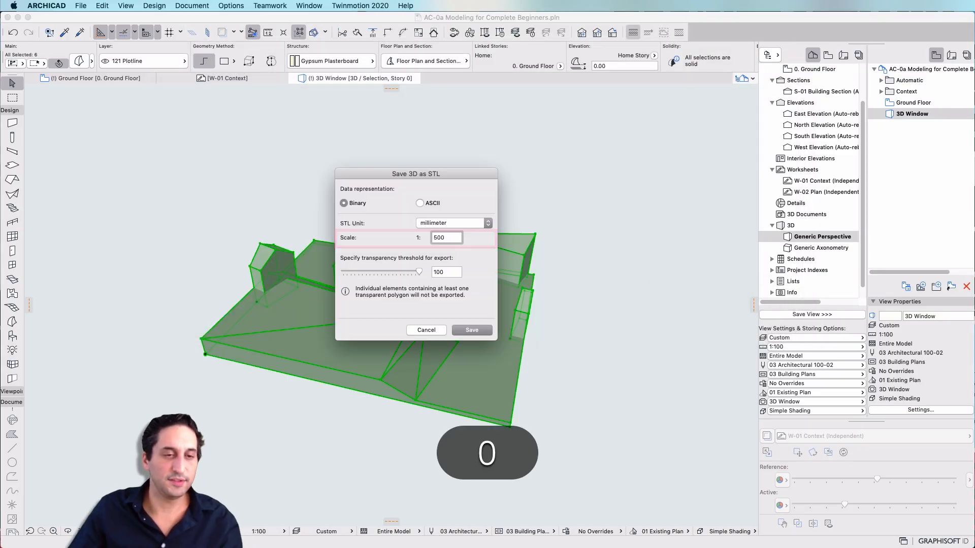
{"action": "left_click", "coordinate": [472, 331]}
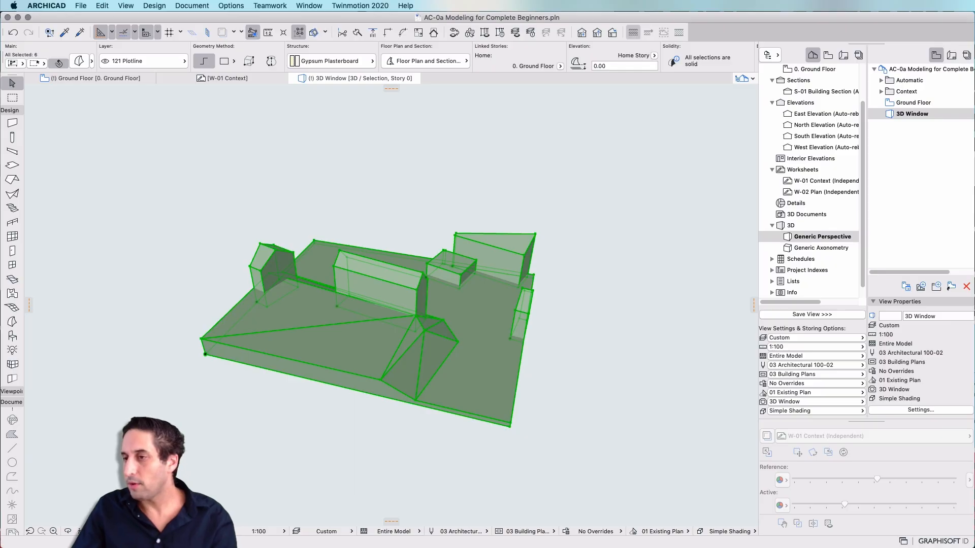
Switch to Finder and preview the exported STL file in Quick Look, rotating it to inspect the model
{"action": "key", "text": "space"}
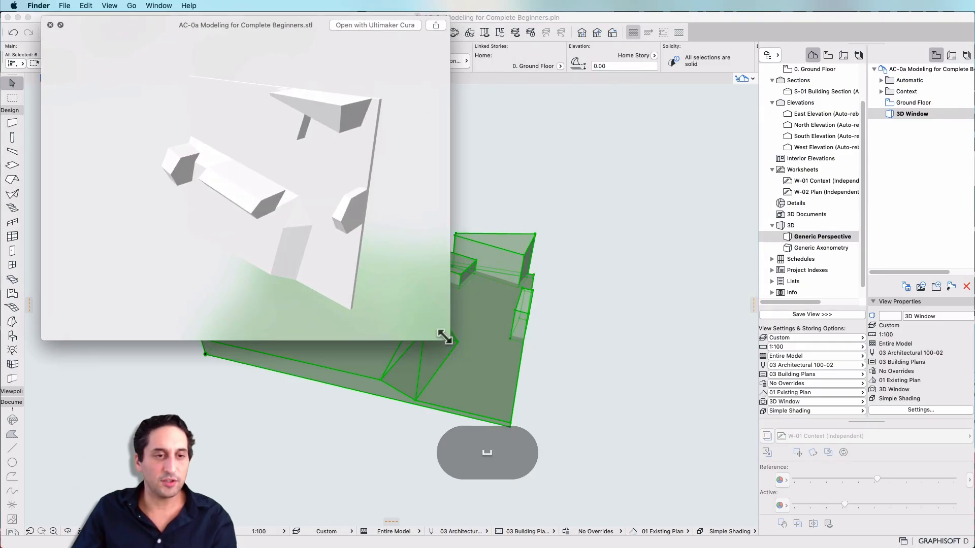
{"action": "left_click_drag", "start_coordinate": [444, 336], "coordinate": [712, 491]}
{"action": "left_click_drag", "start_coordinate": [620, 452], "coordinate": [461, 346]}
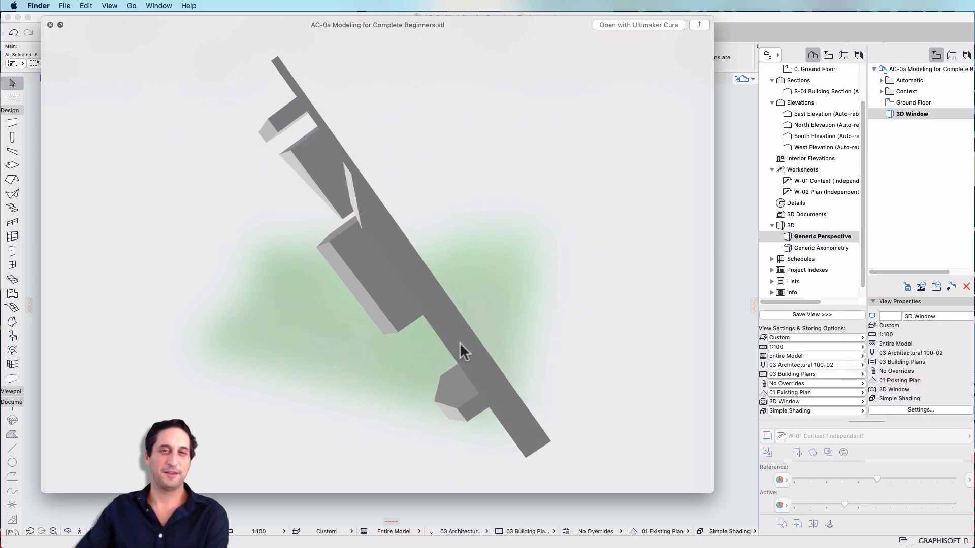